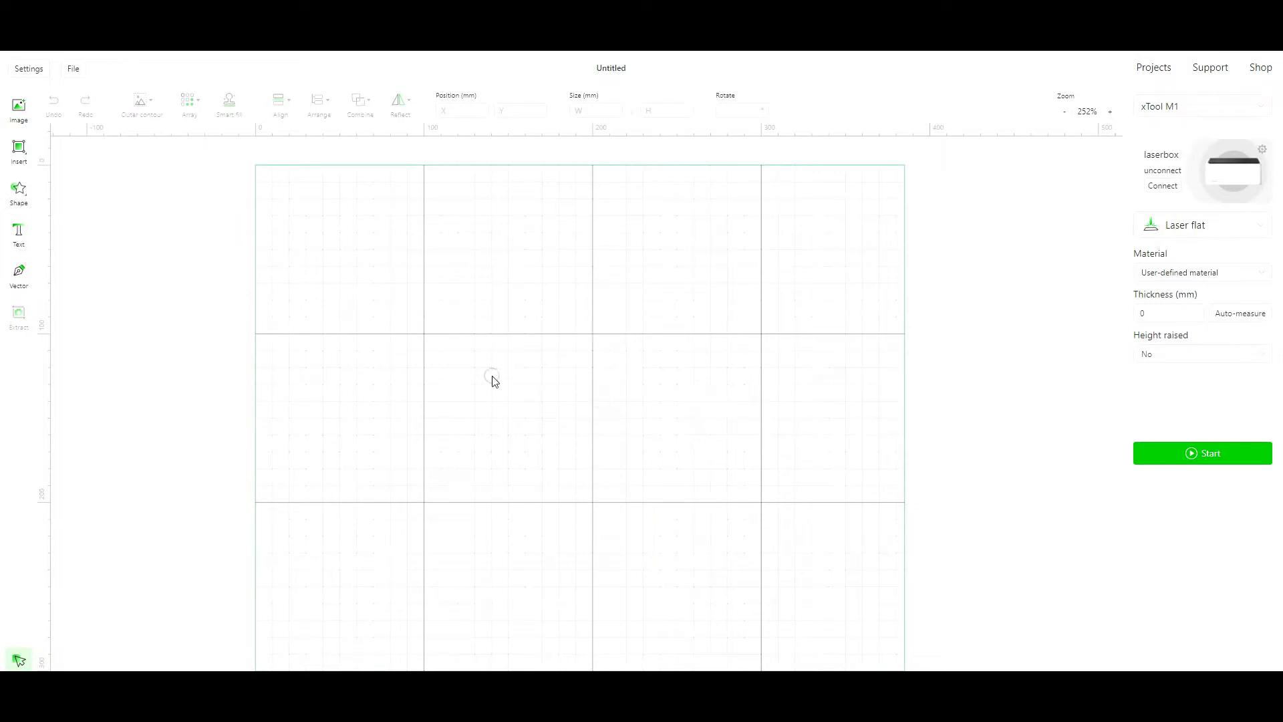
# Add a HELLO text object, enlarge it, and move it left of centre
pyautogui.click(17, 230)
pyautogui.click(536, 353)
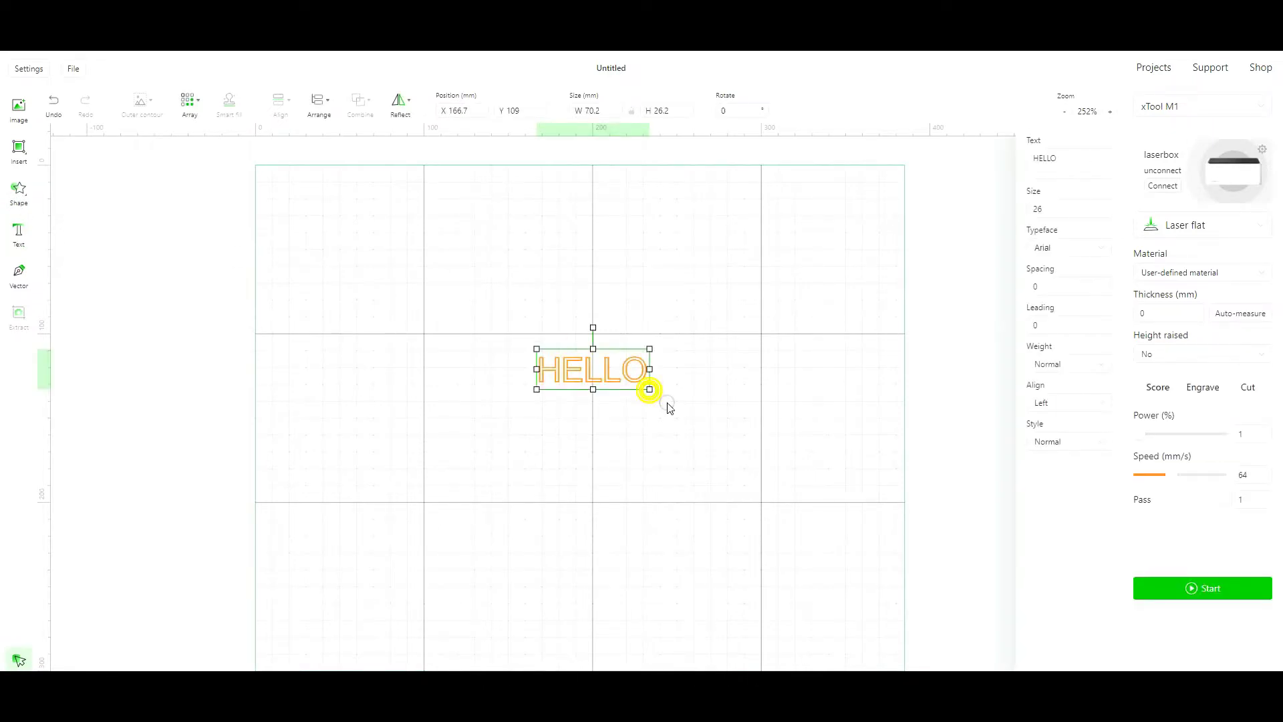
pyautogui.moveTo(648, 389); pyautogui.dragTo(840, 476)
pyautogui.moveTo(689, 413); pyautogui.dragTo(570, 376)
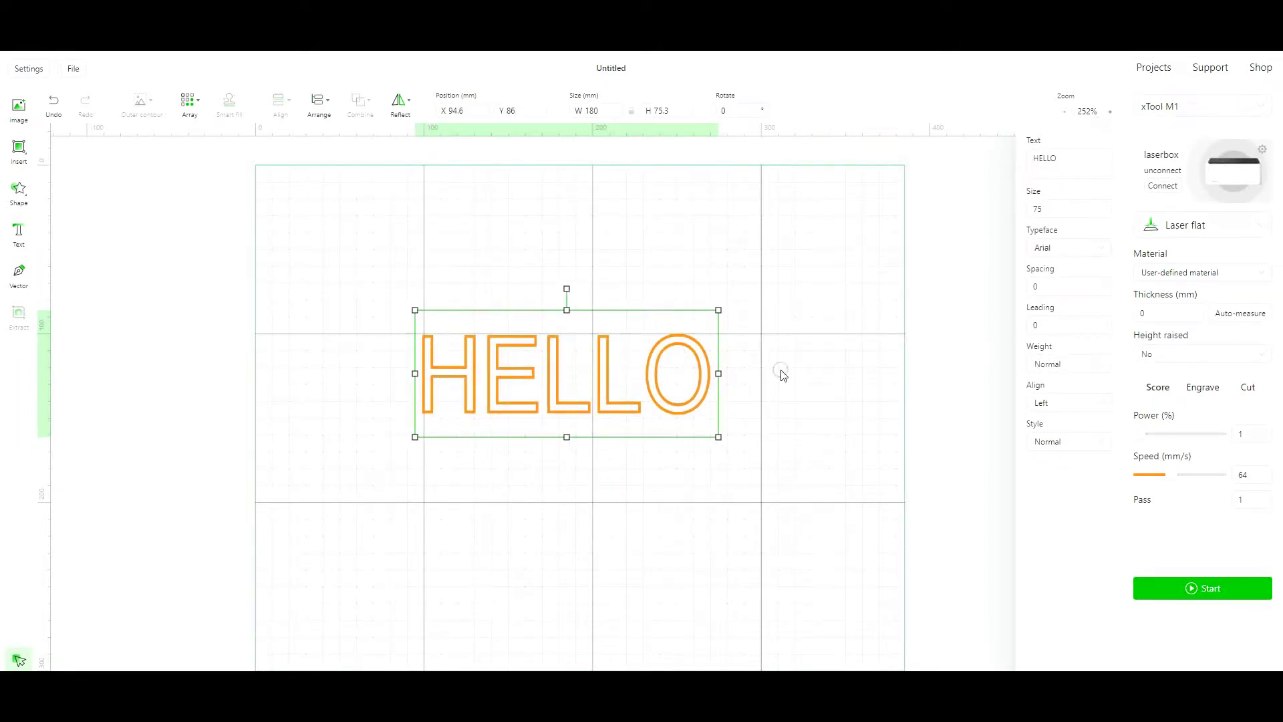
# Trim the text to just the letter H, then deselect it
pyautogui.click(1065, 159)
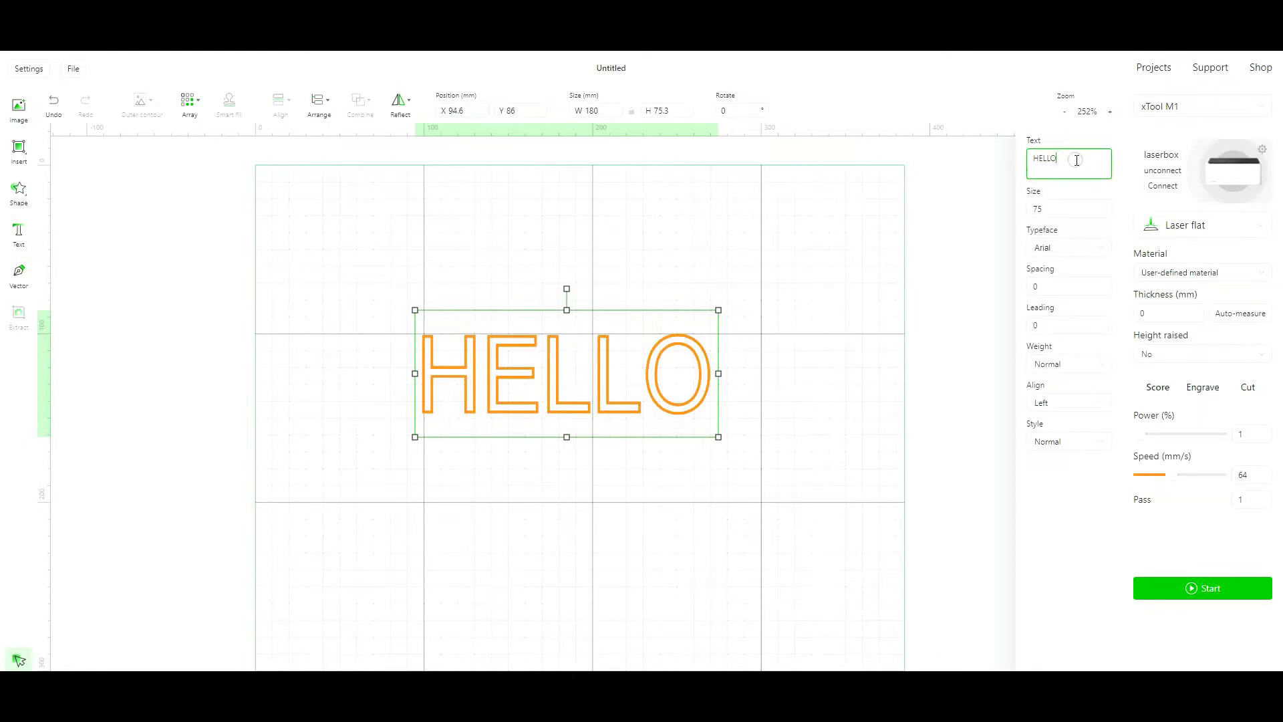
pyautogui.press('BackSpace')
pyautogui.press('BackSpace')
pyautogui.press('BackSpace')
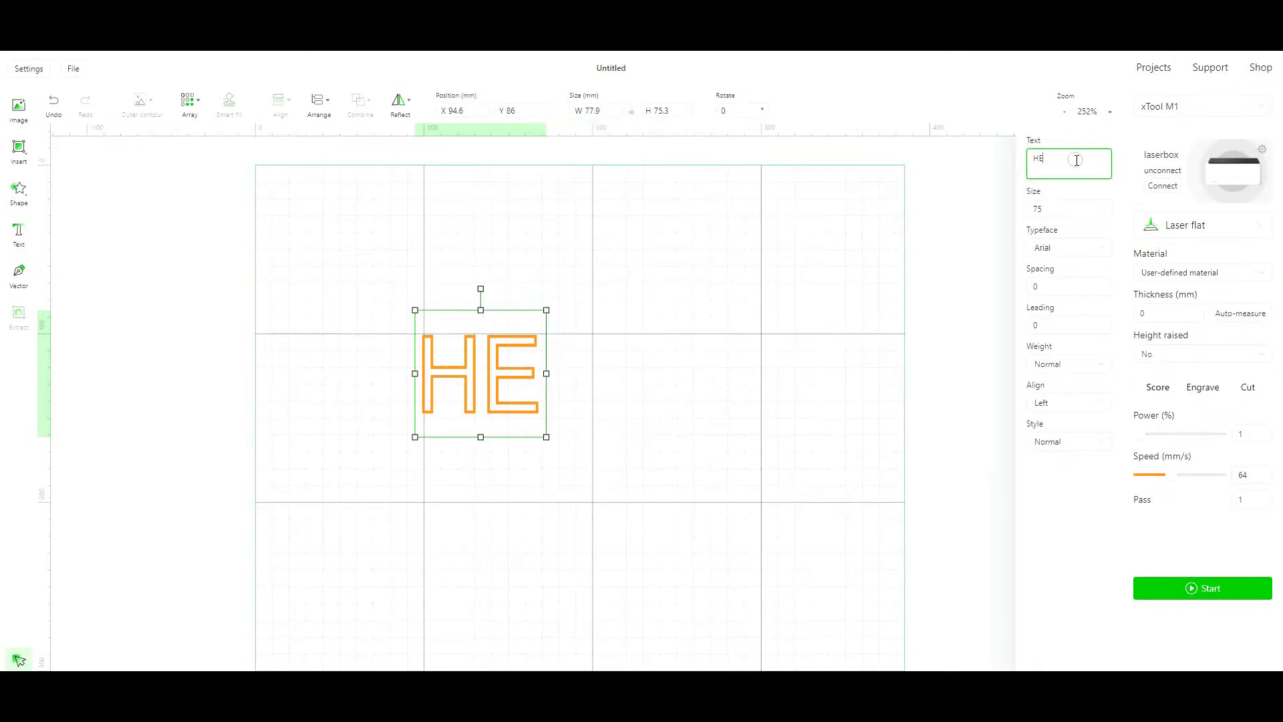
pyautogui.press('BackSpace')
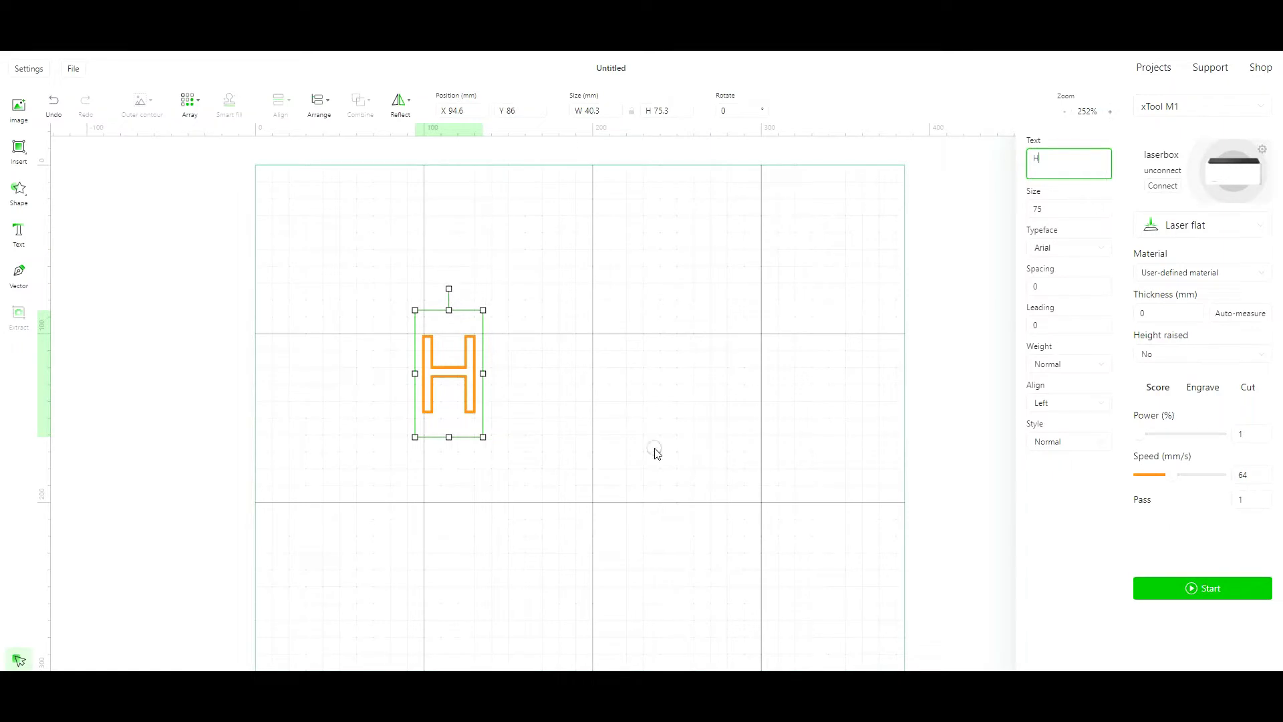
pyautogui.click(564, 416)
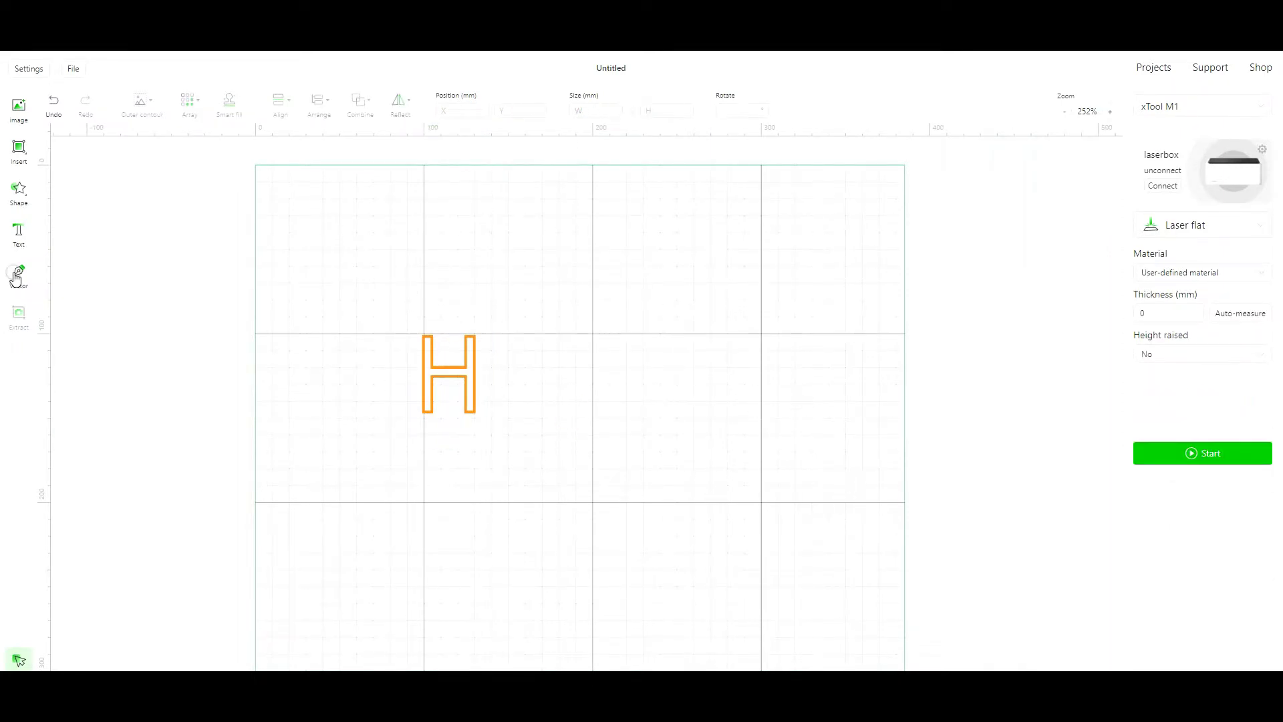
# Add another HELLO text beside the H, sized and aligned to match it
pyautogui.click(20, 238)
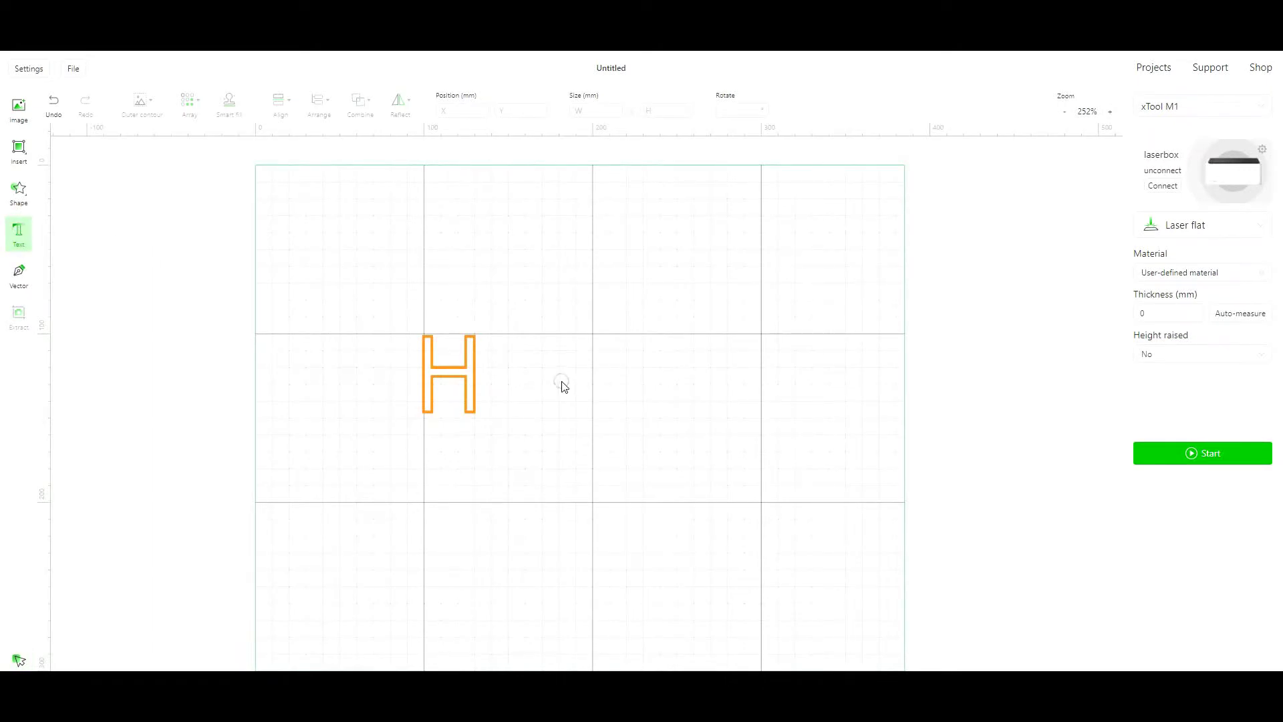
pyautogui.click(624, 374)
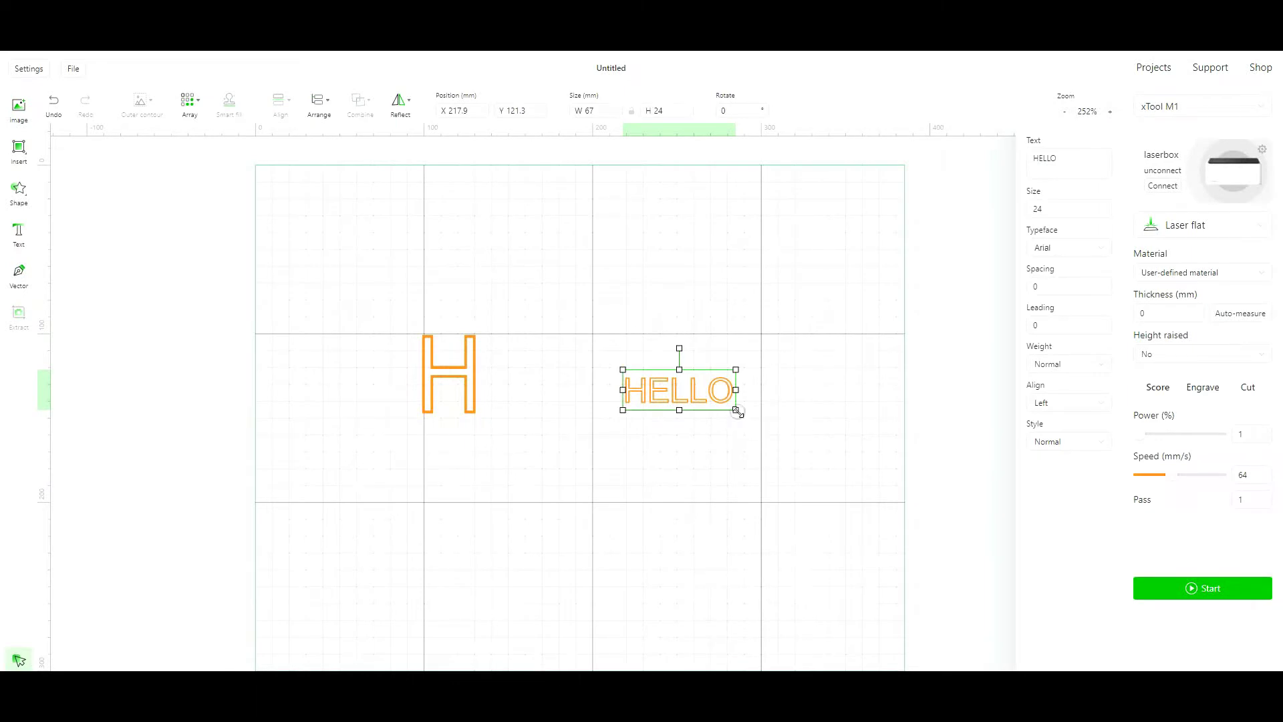
pyautogui.moveTo(736, 409); pyautogui.dragTo(893, 482)
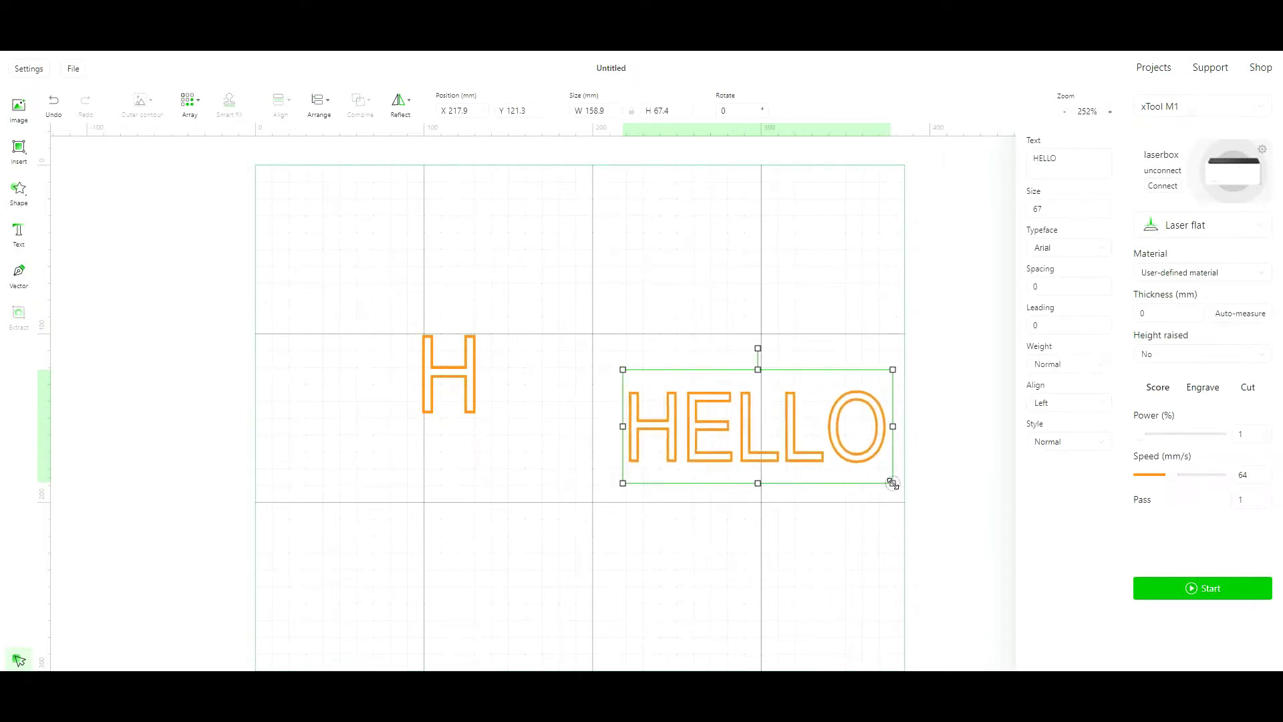
pyautogui.moveTo(789, 454); pyautogui.dragTo(641, 400)
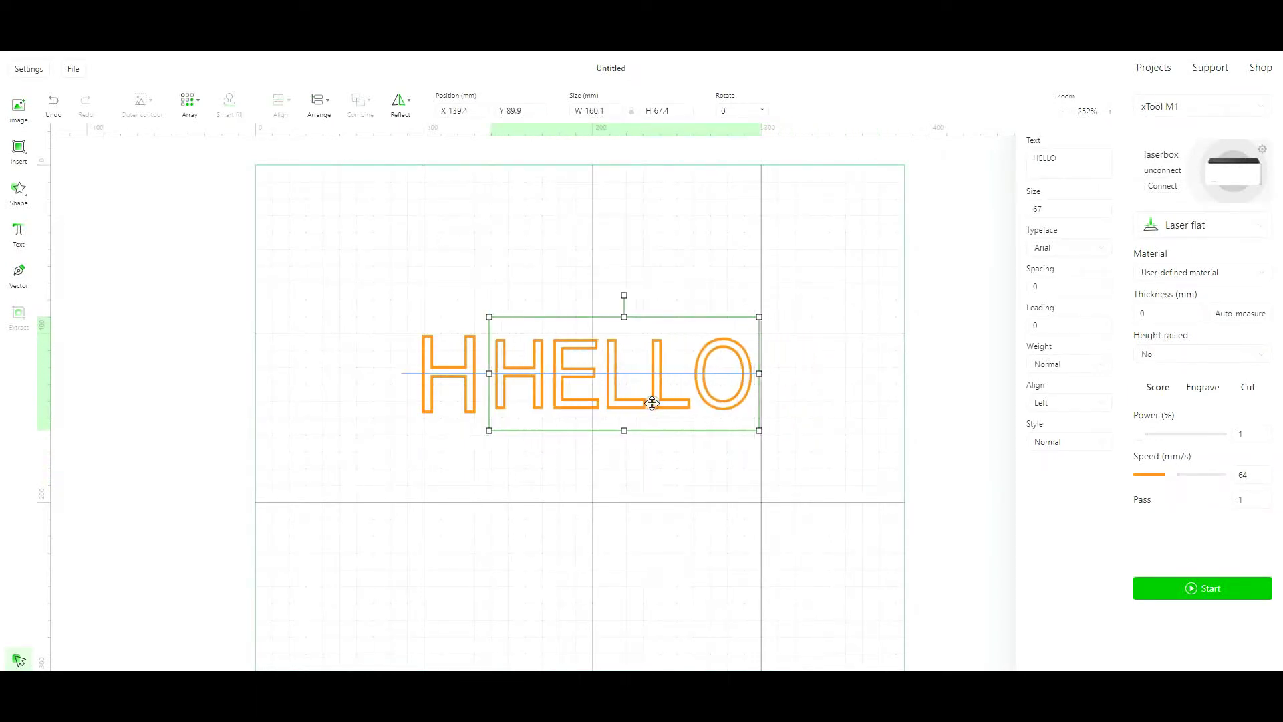
pyautogui.moveTo(640, 399); pyautogui.dragTo(609, 438)
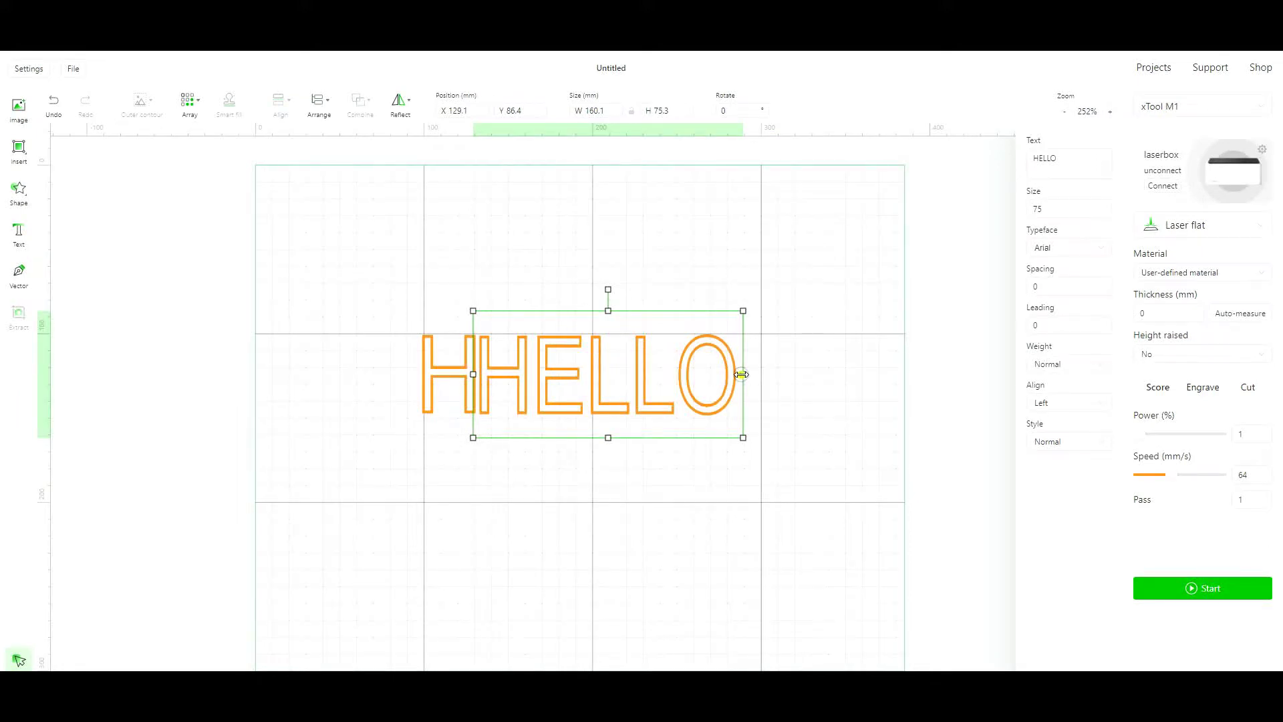
pyautogui.moveTo(741, 374); pyautogui.dragTo(765, 373)
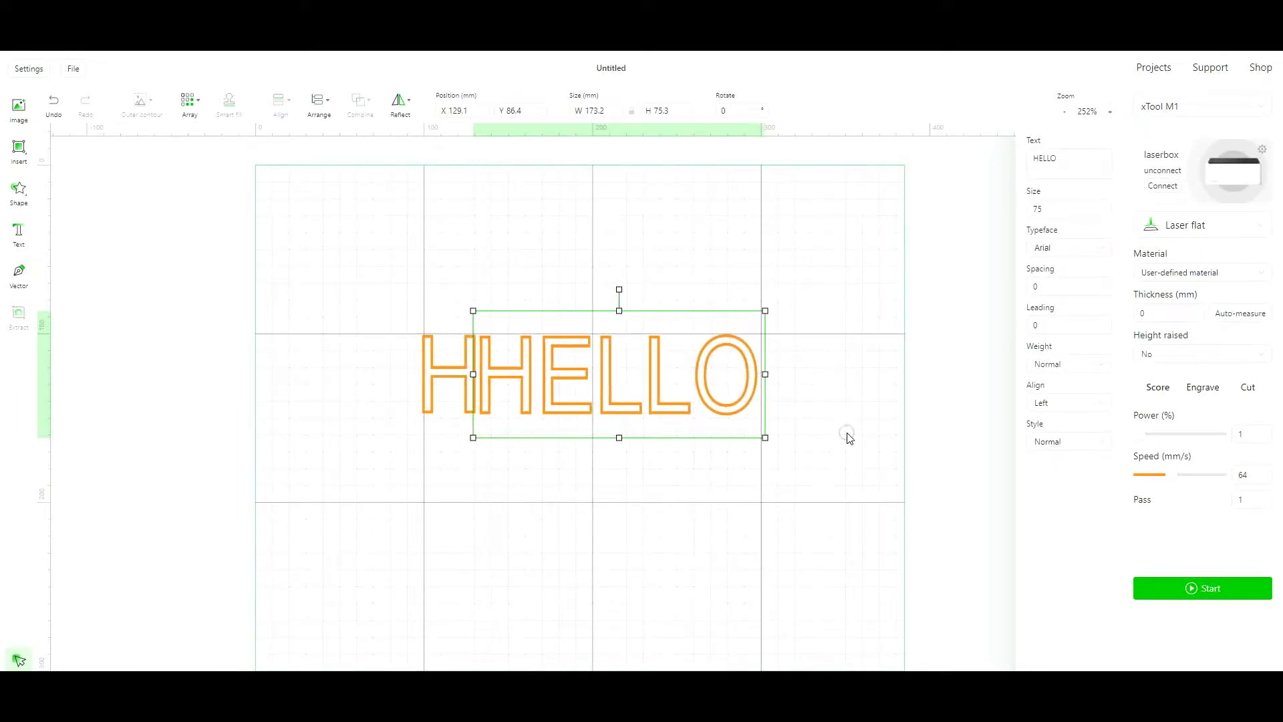
# Trim the new text to E and slide it to overlap the H
pyautogui.click(1061, 160)
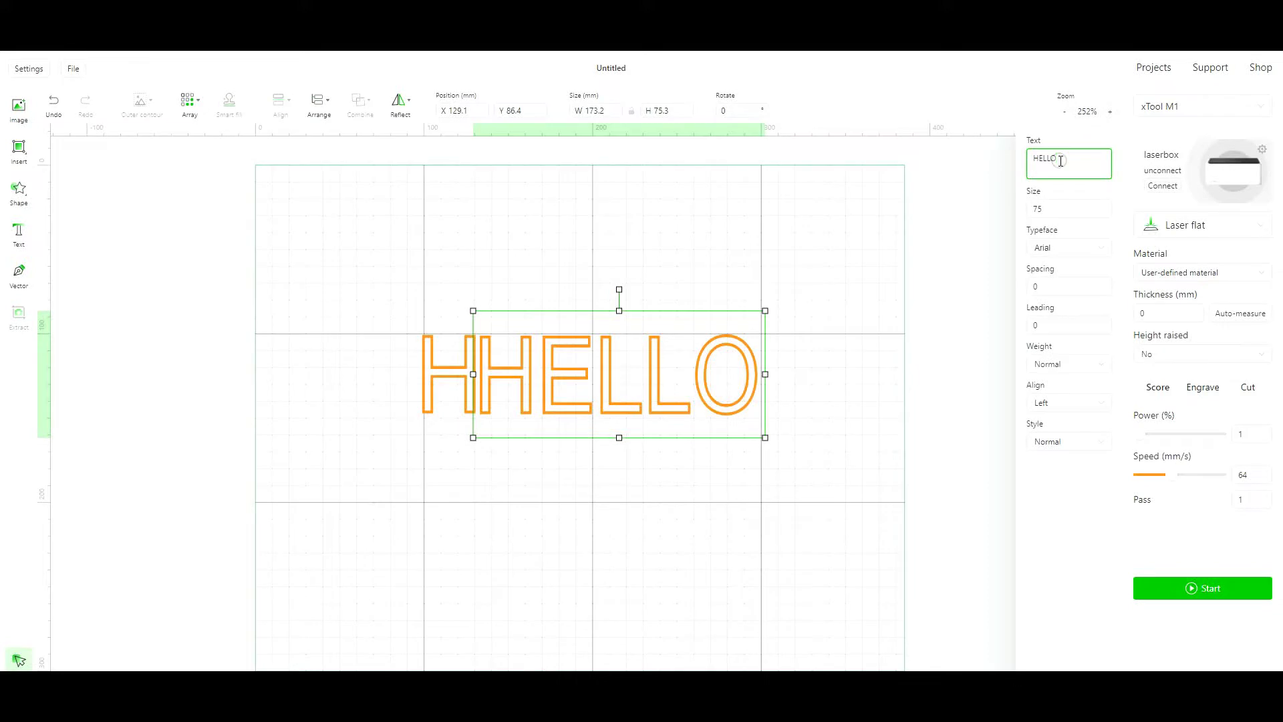
pyautogui.press('BackSpace')
pyautogui.press('BackSpace')
pyautogui.press('BackSpace')
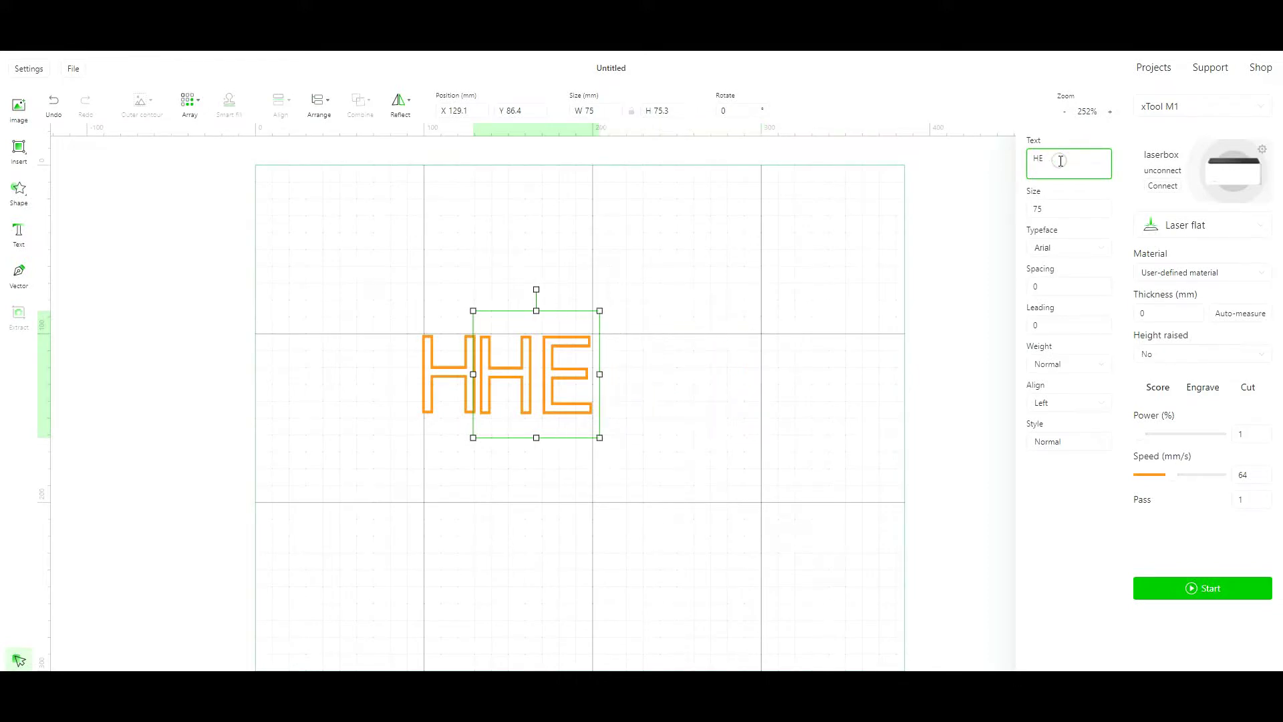
pyautogui.press('BackSpace')
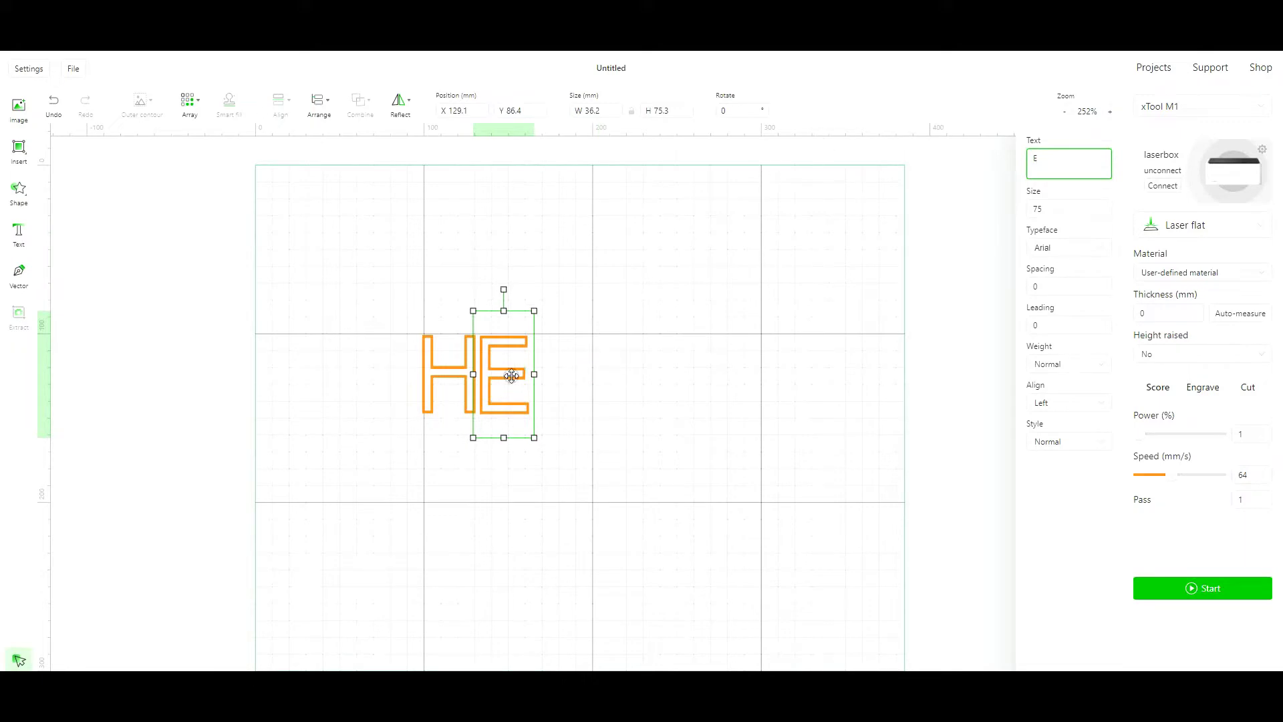
pyautogui.moveTo(505, 380); pyautogui.dragTo(502, 377)
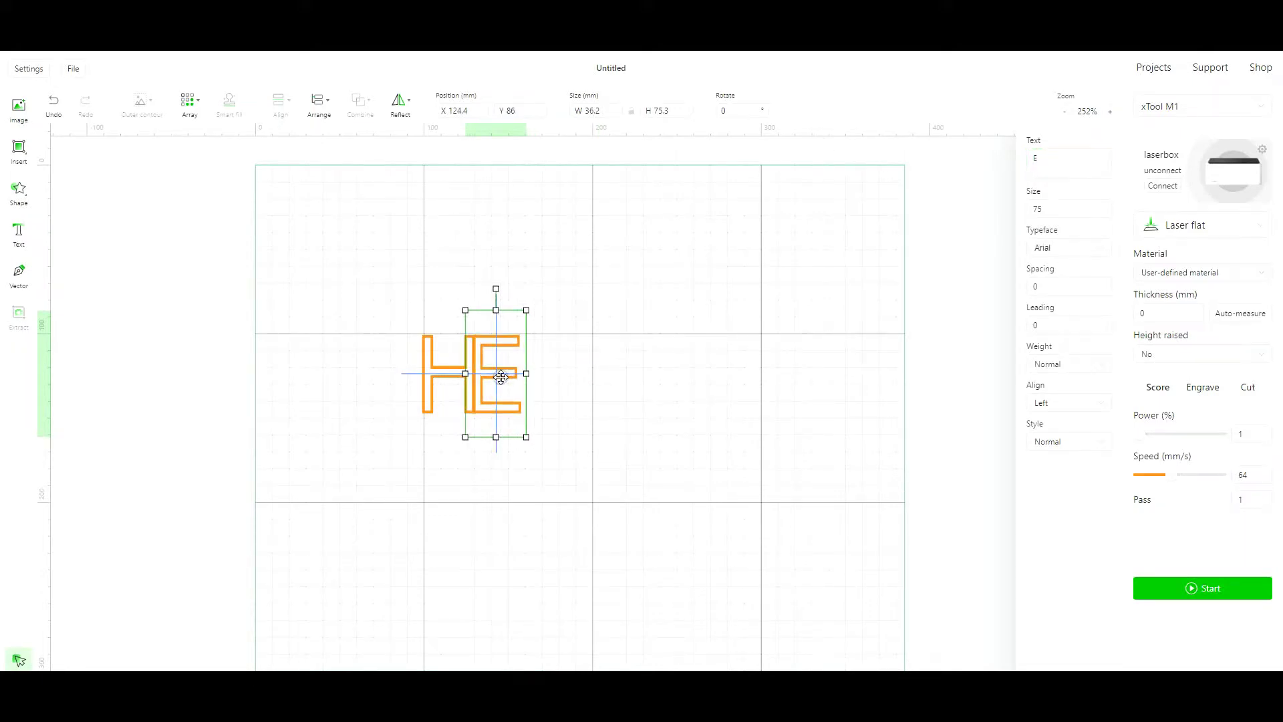
pyautogui.click(630, 382)
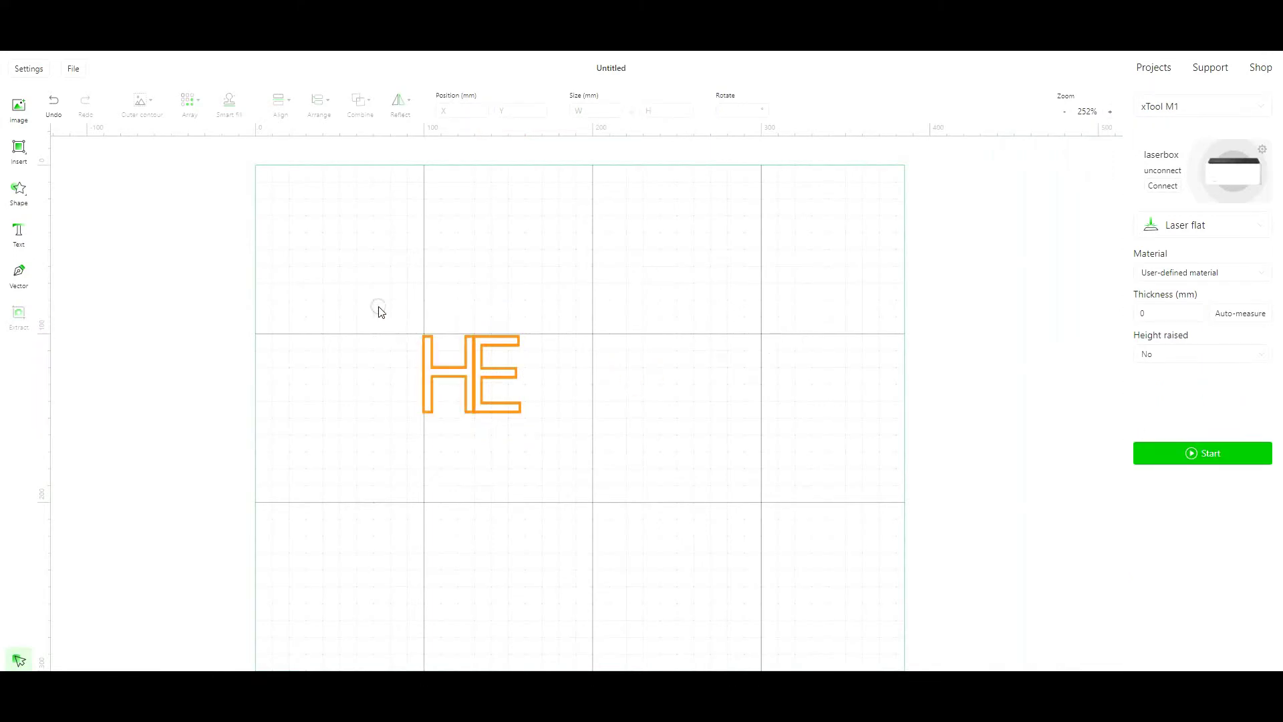
# Box-select the H and E and weld them with Combine > Unite
pyautogui.moveTo(384, 314); pyautogui.dragTo(562, 449)
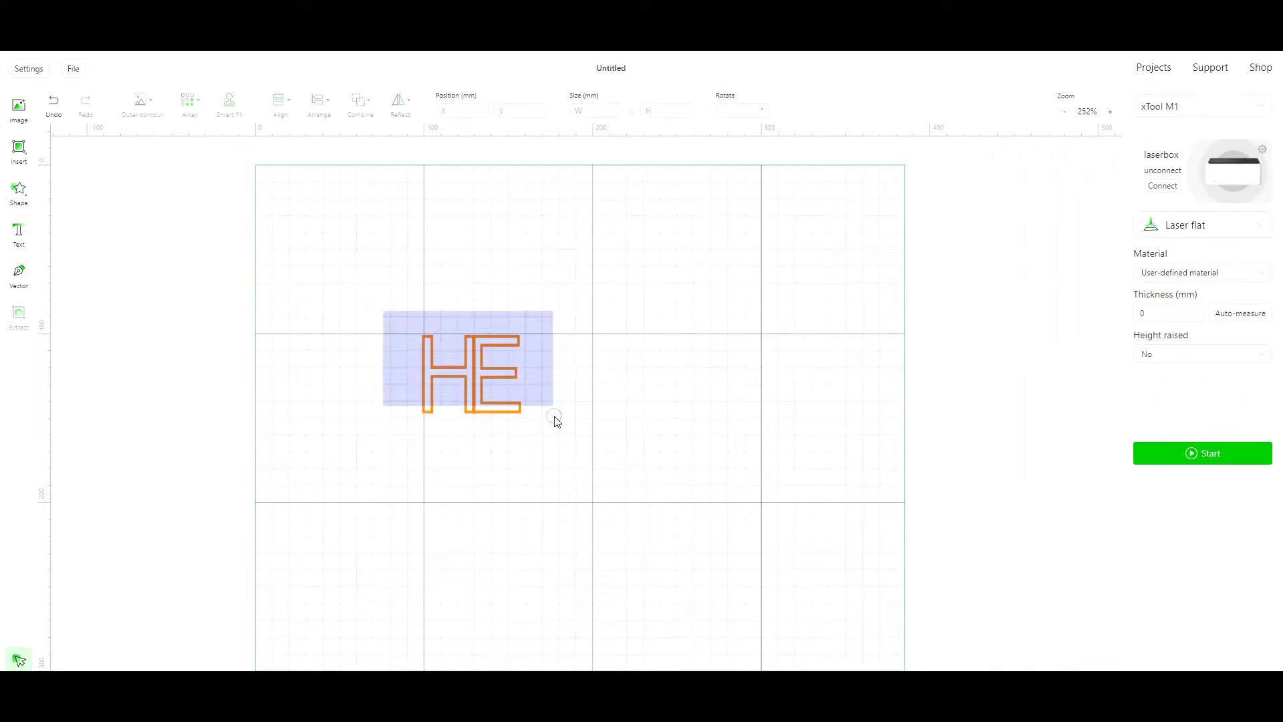
pyautogui.click(358, 109)
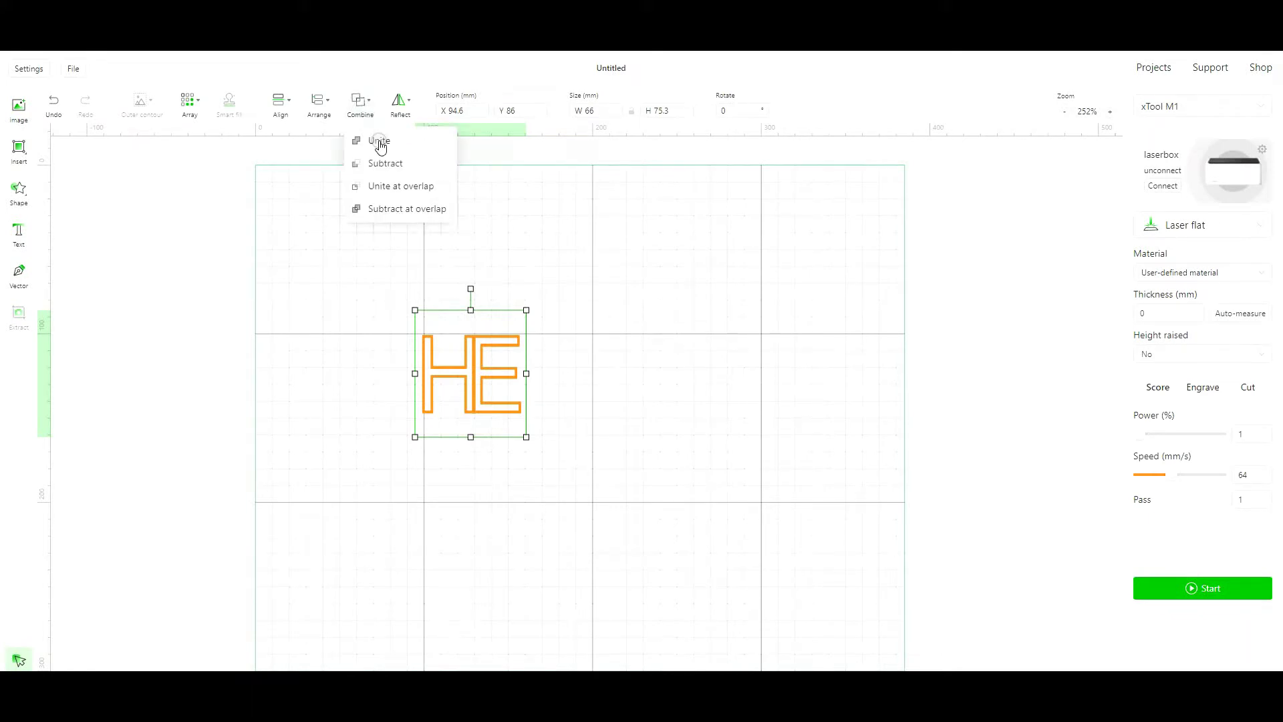
pyautogui.click(379, 141)
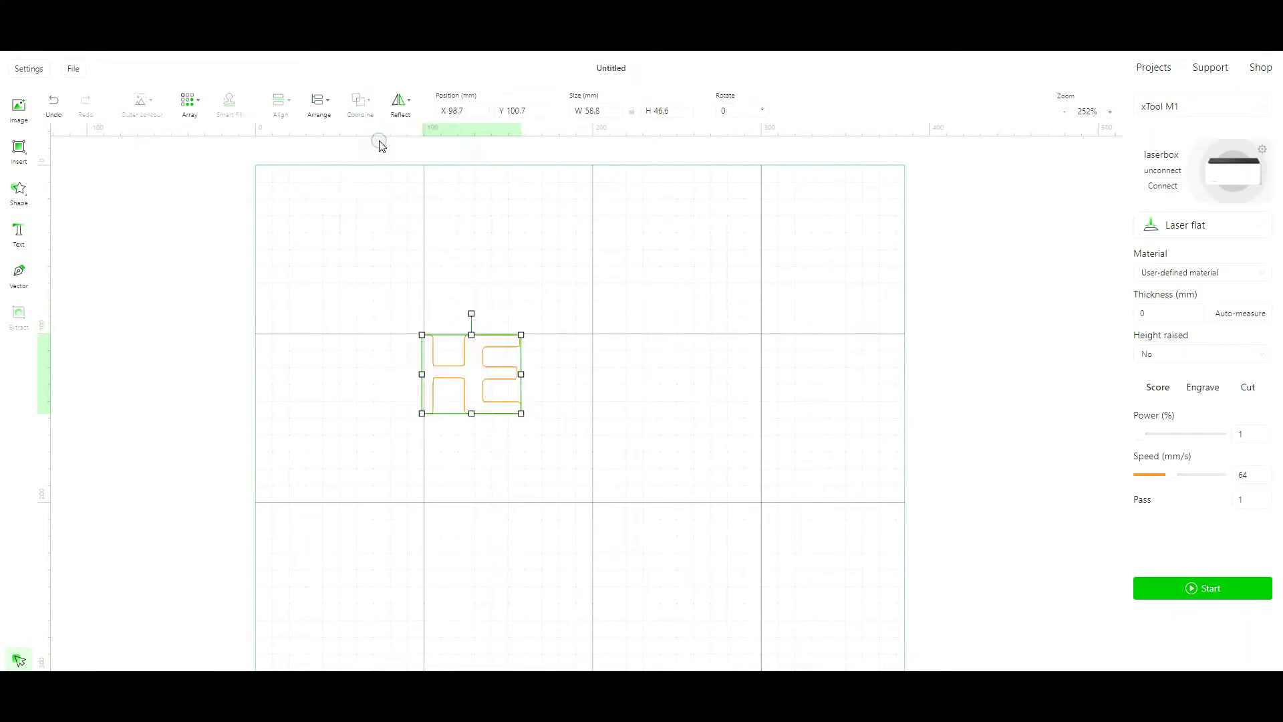
pyautogui.click(625, 475)
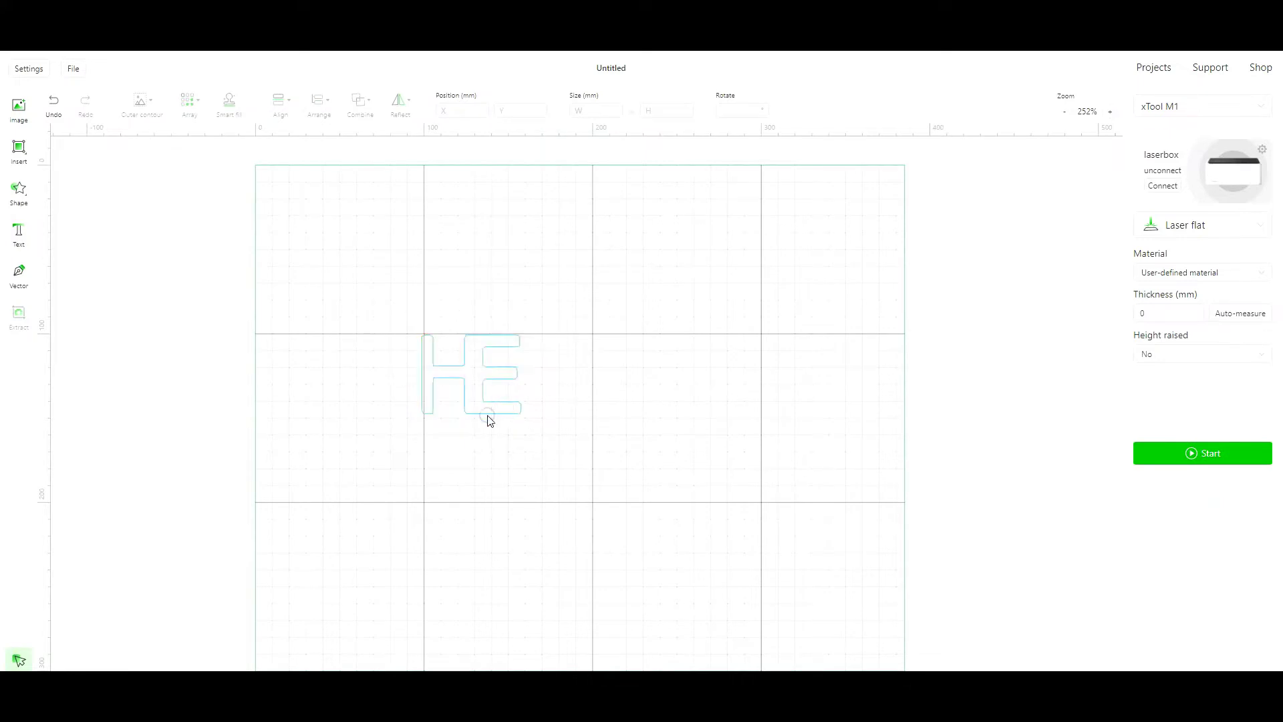
# Add a new HELLO text, enlarged and placed beside the welded HE
pyautogui.click(18, 233)
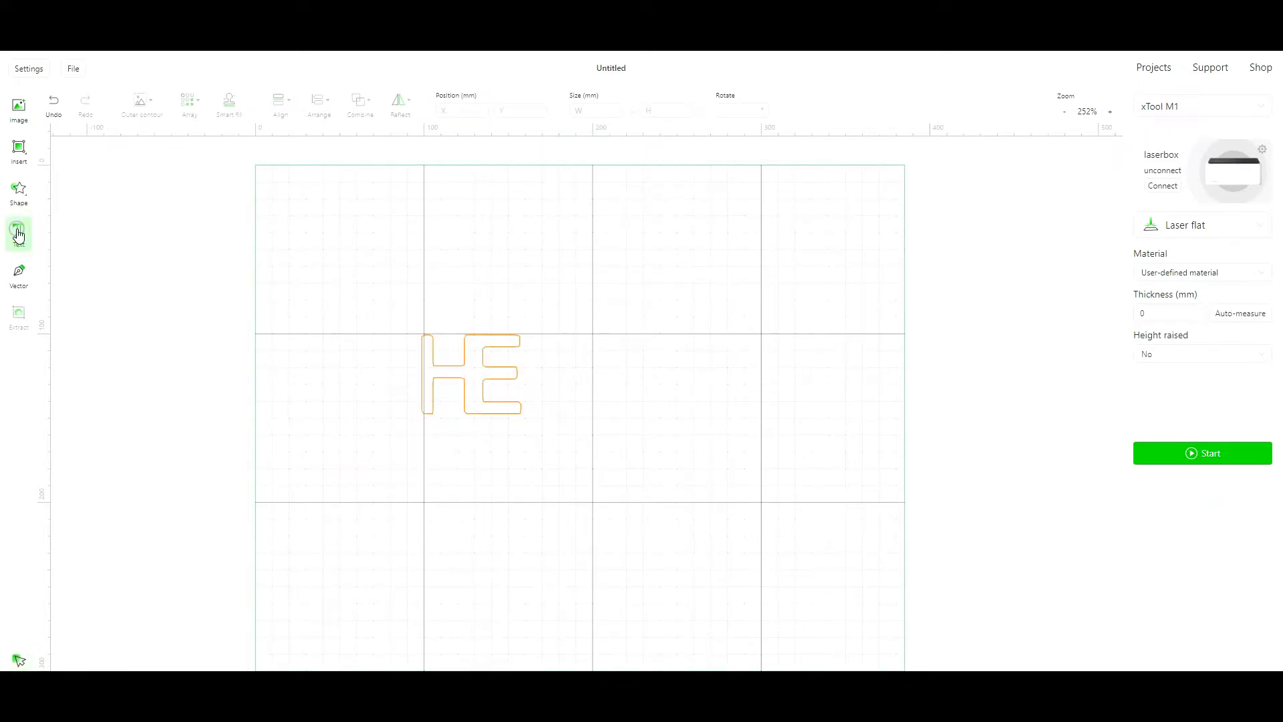
pyautogui.click(660, 373)
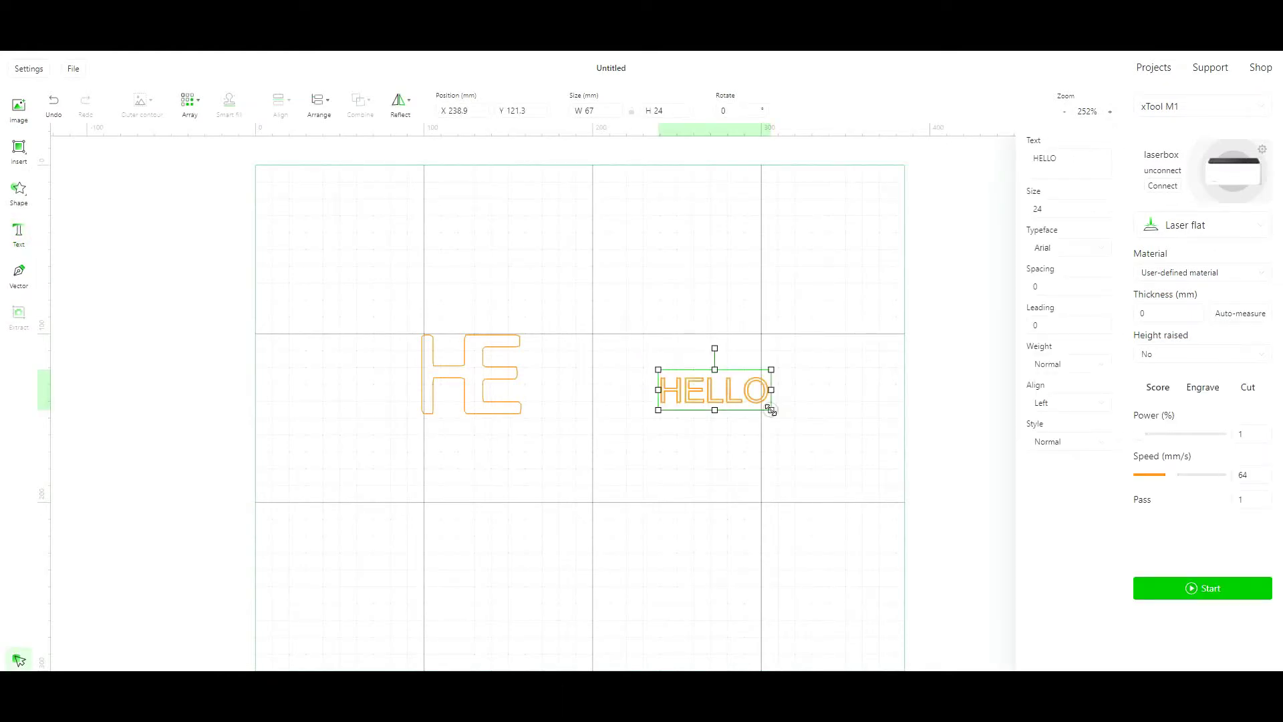
pyautogui.moveTo(770, 409)
pyautogui.mouseDown()
pyautogui.moveTo(897, 492)
pyautogui.moveTo(986, 496)
pyautogui.mouseUp()
pyautogui.moveTo(773, 476)
pyautogui.mouseDown()
pyautogui.moveTo(633, 412)
pyautogui.moveTo(676, 442)
pyautogui.mouseUp()
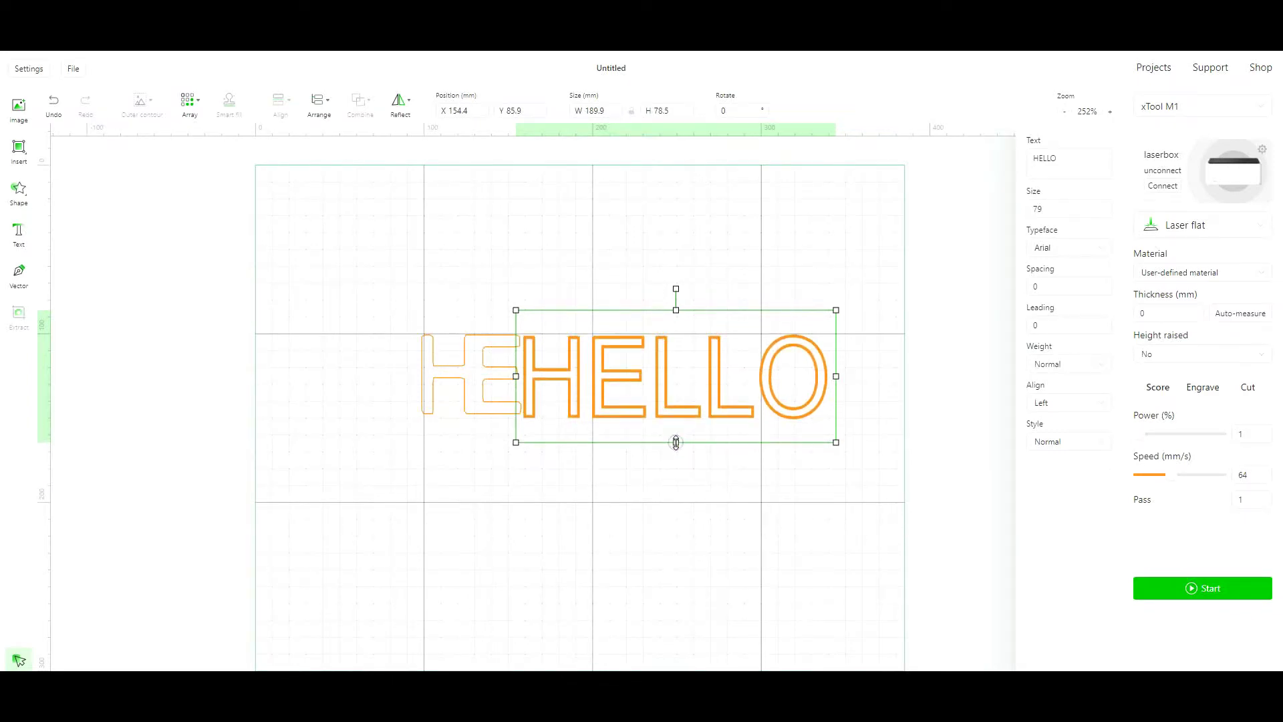
# Trim the text to L and slide it to overlap the E
pyautogui.click(1059, 156)
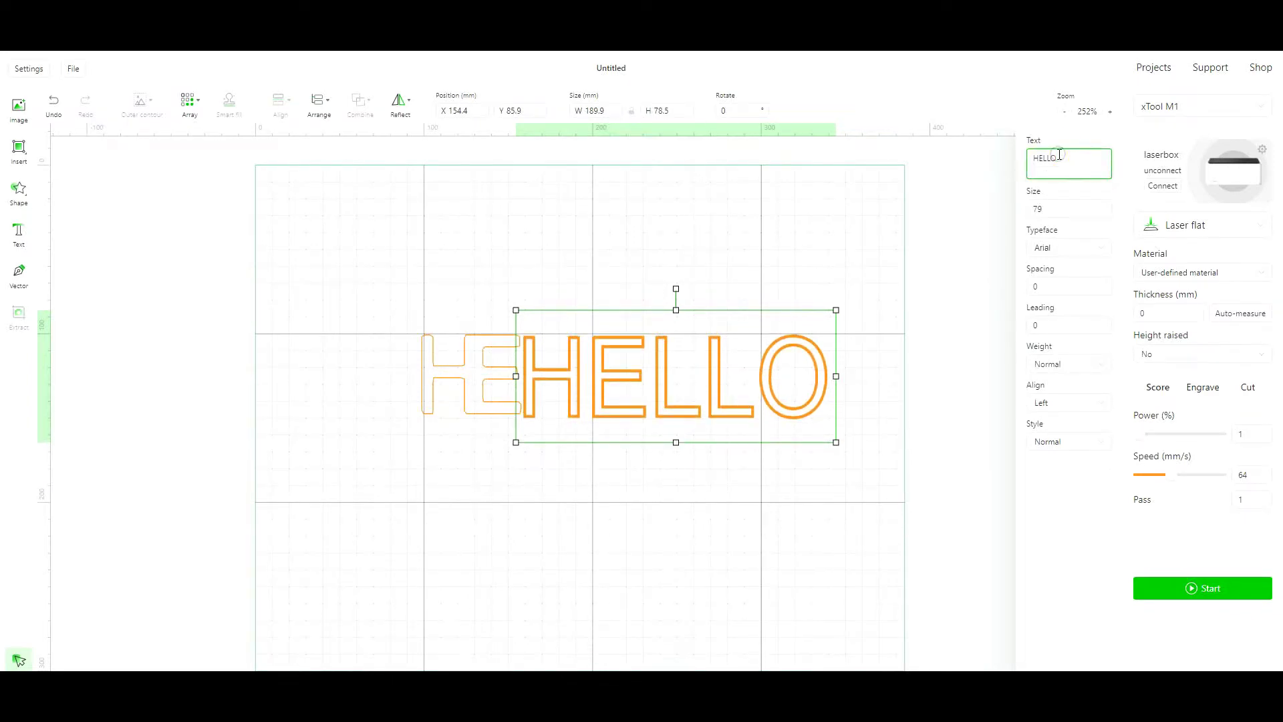
pyautogui.press('BackSpace')
pyautogui.press('BackSpace')
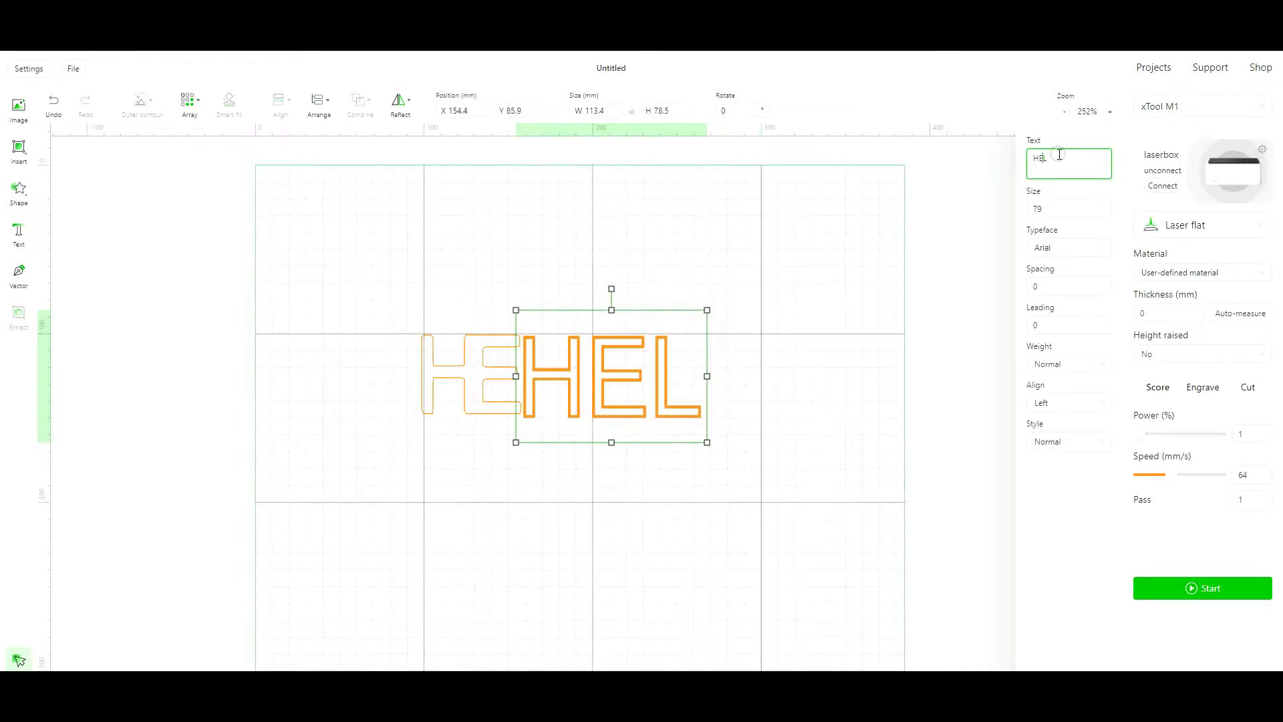
pyautogui.press('BackSpace')
pyautogui.press('BackSpace')
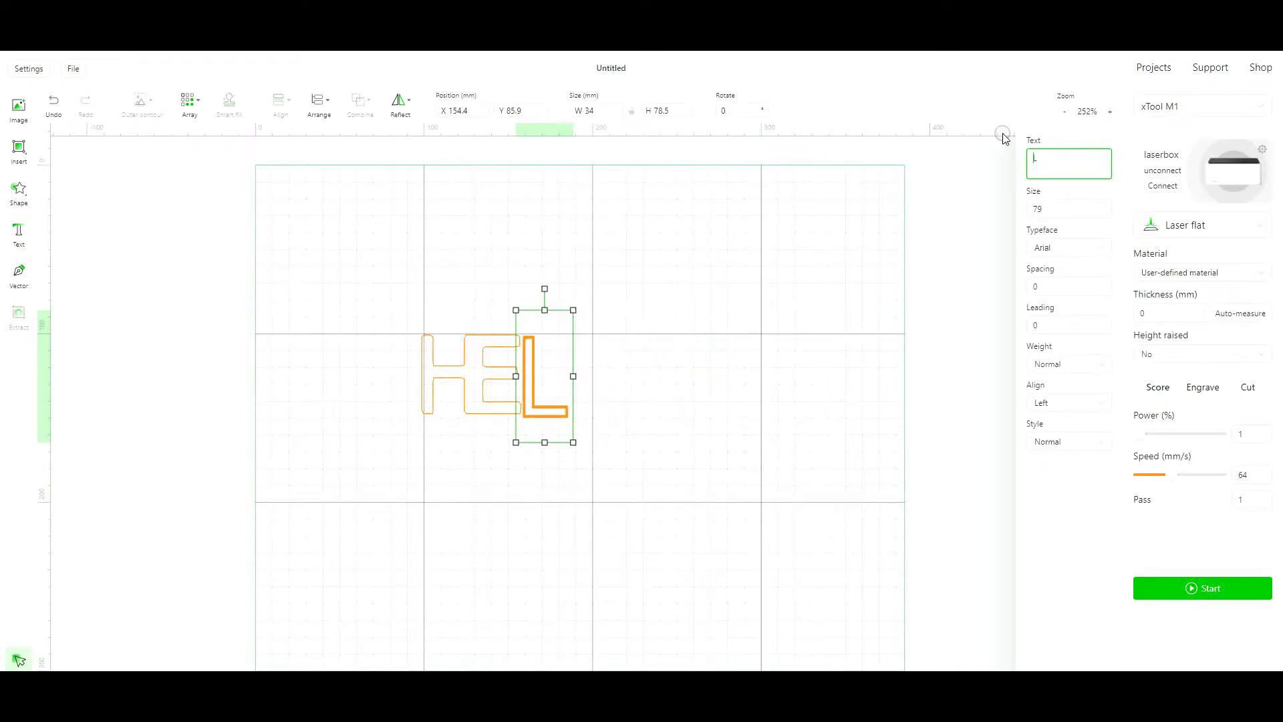
pyautogui.moveTo(534, 391); pyautogui.dragTo(529, 390)
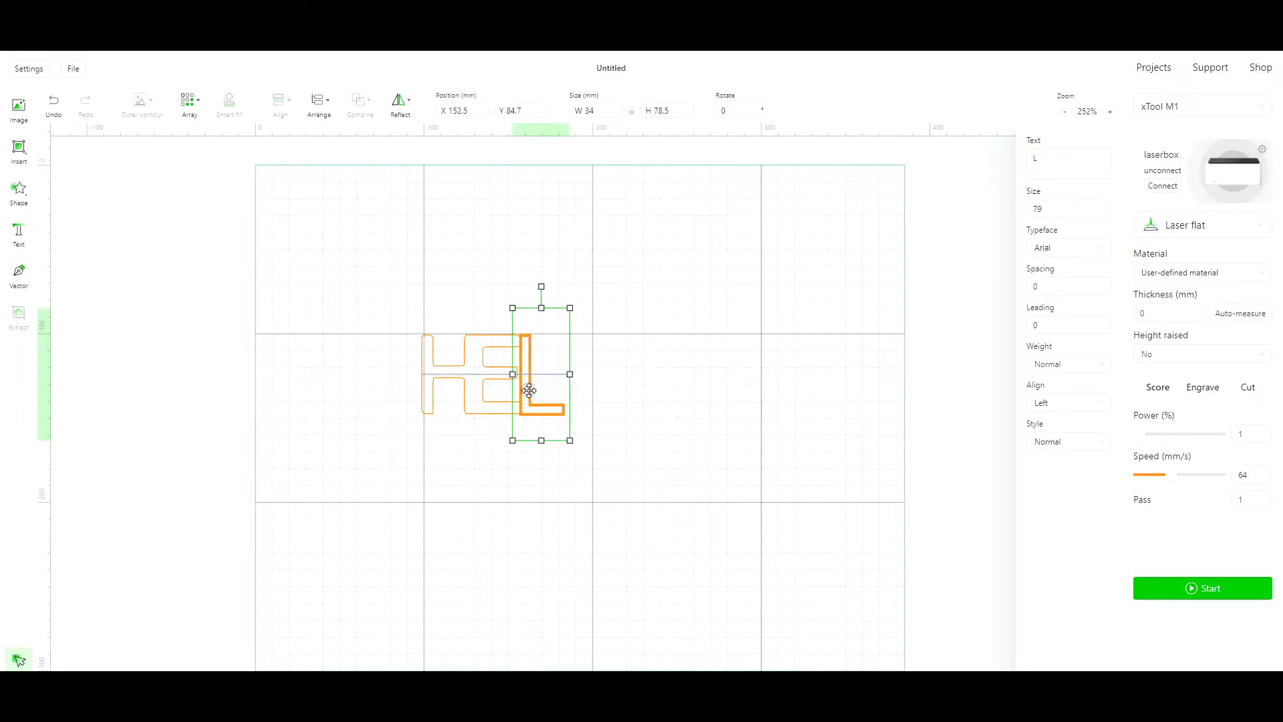
pyautogui.click(655, 397)
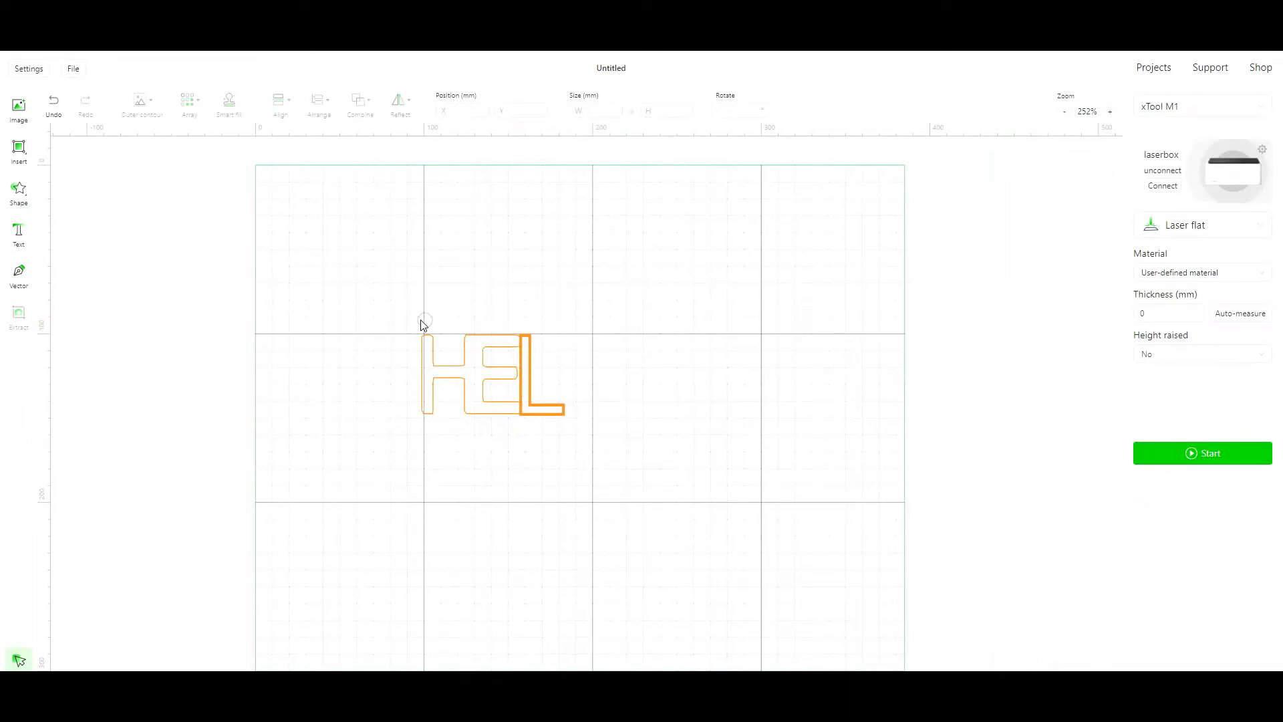
# Box-select H, E and L and unite them into one HEL outline
pyautogui.moveTo(379, 312); pyautogui.dragTo(628, 444)
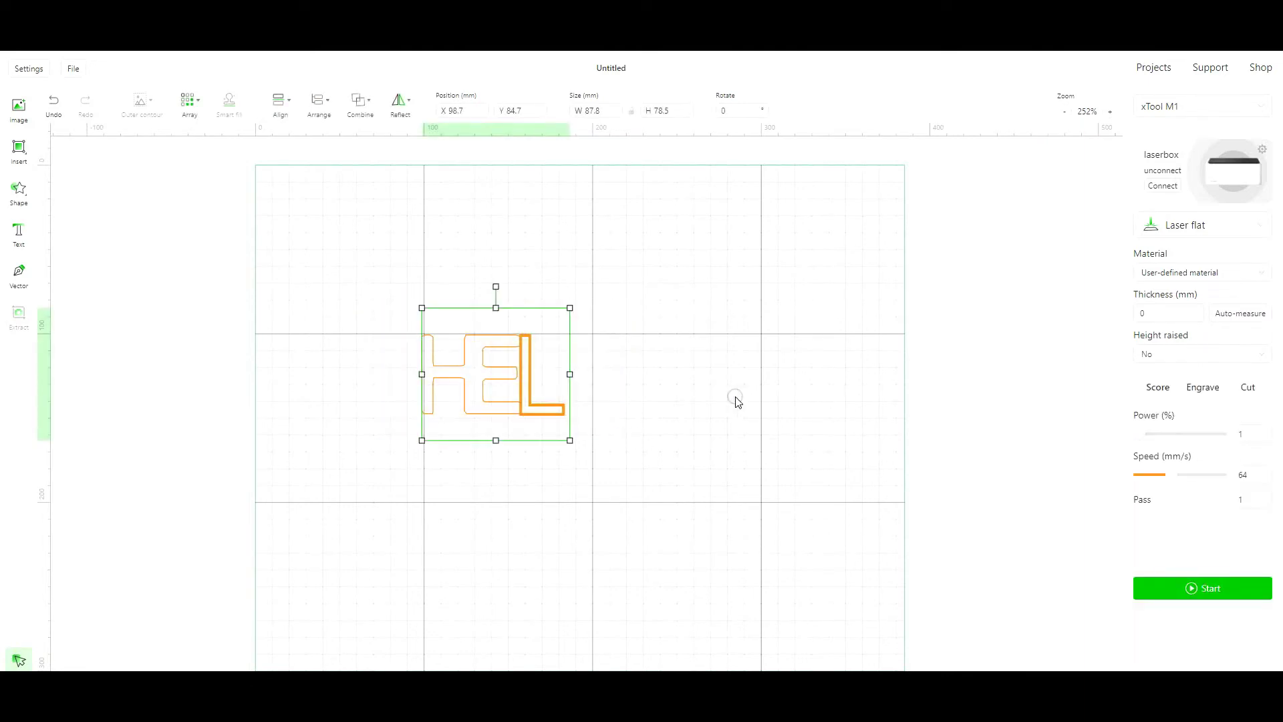
pyautogui.click(358, 118)
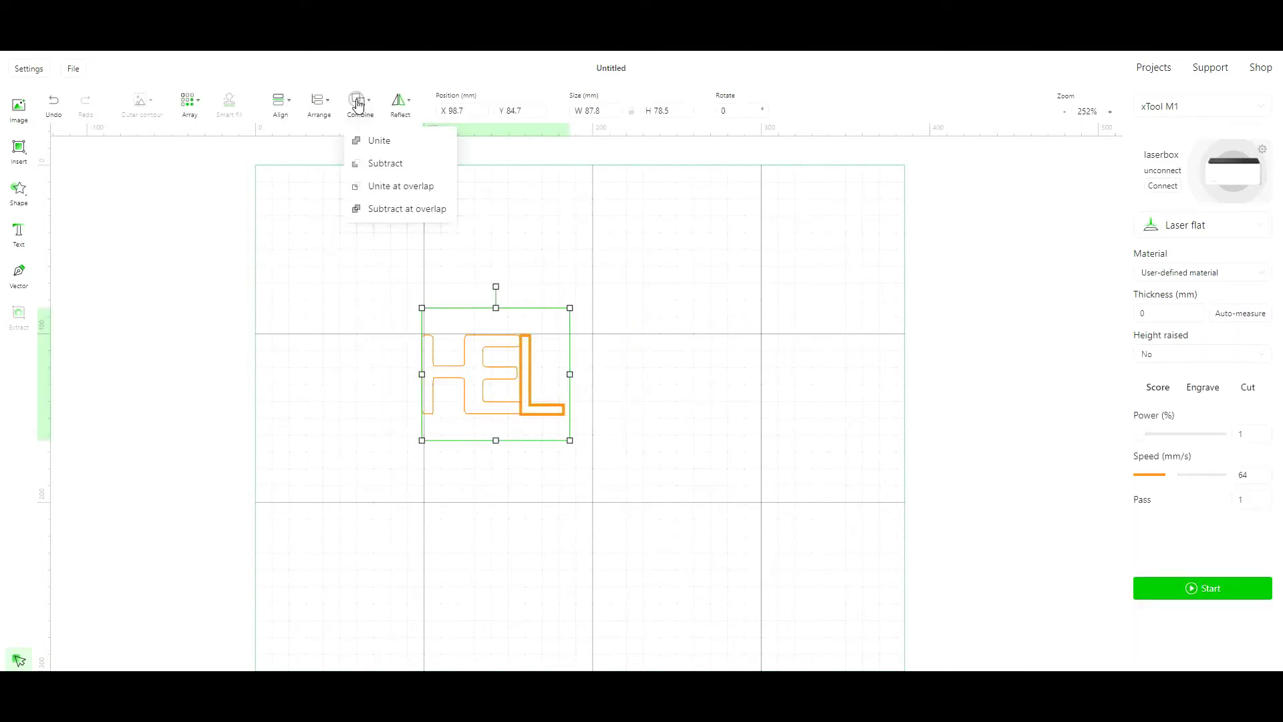
pyautogui.click(374, 141)
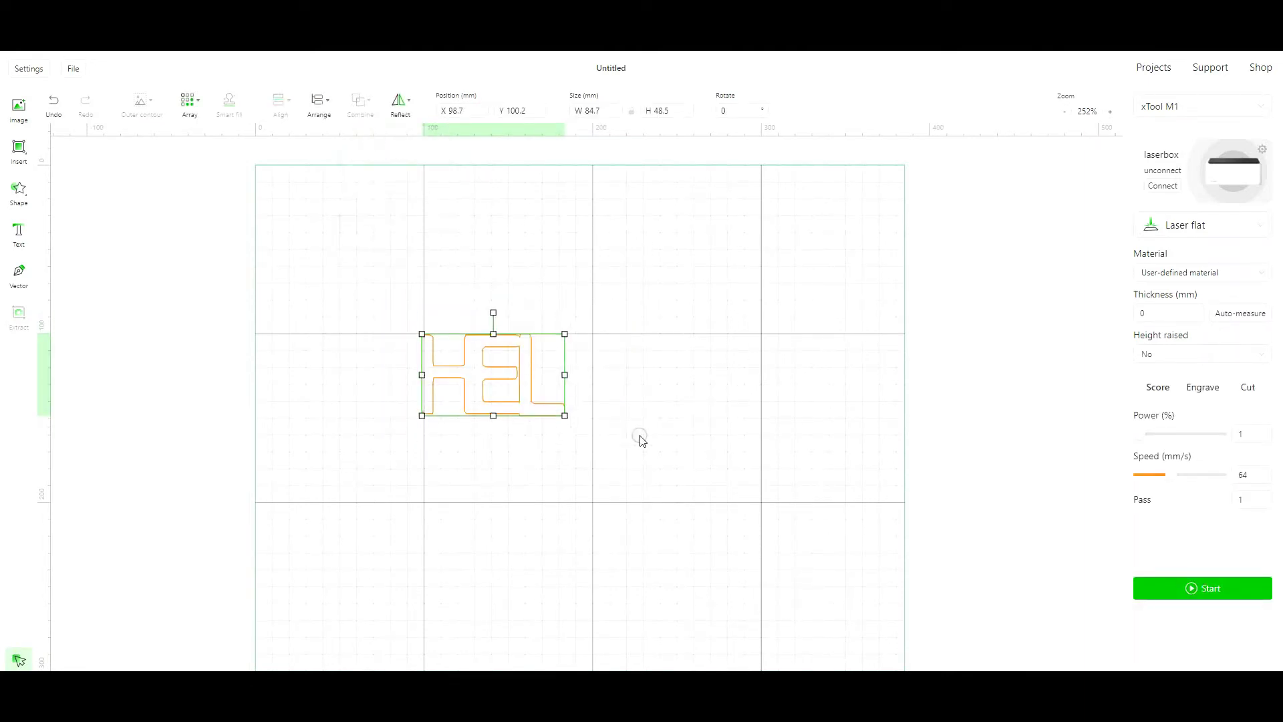
pyautogui.click(604, 448)
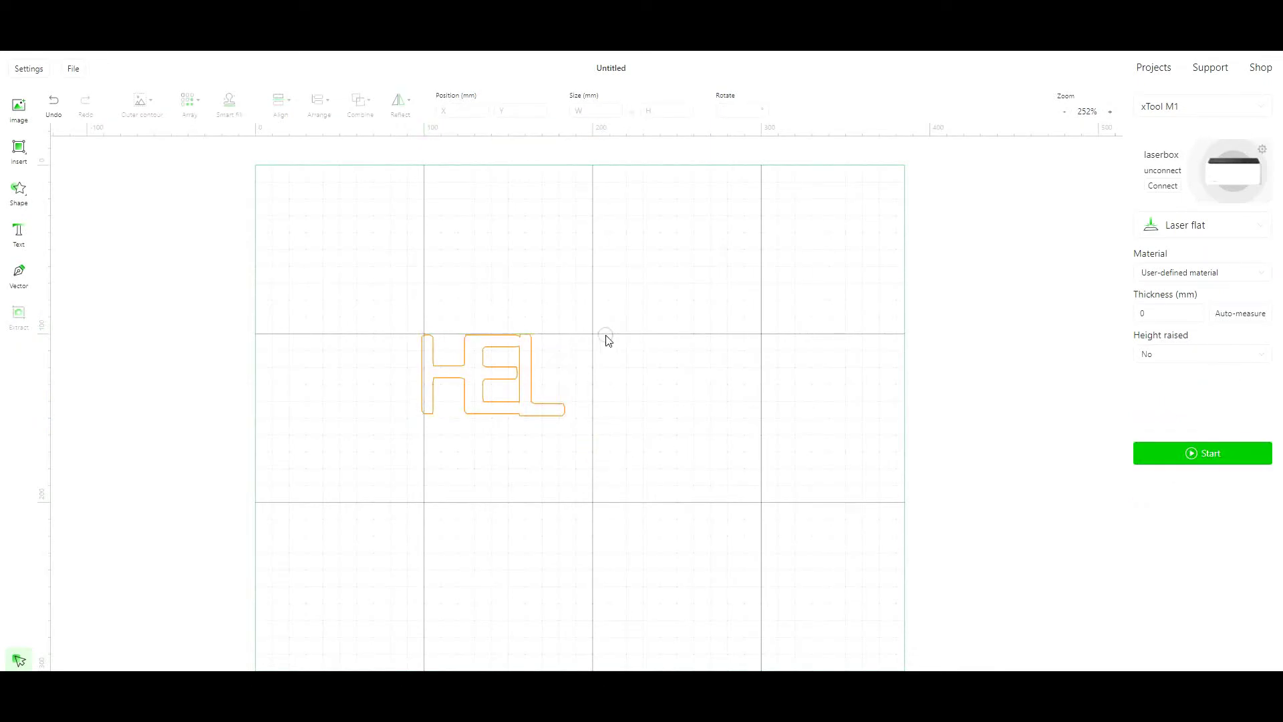
pyautogui.click(21, 234)
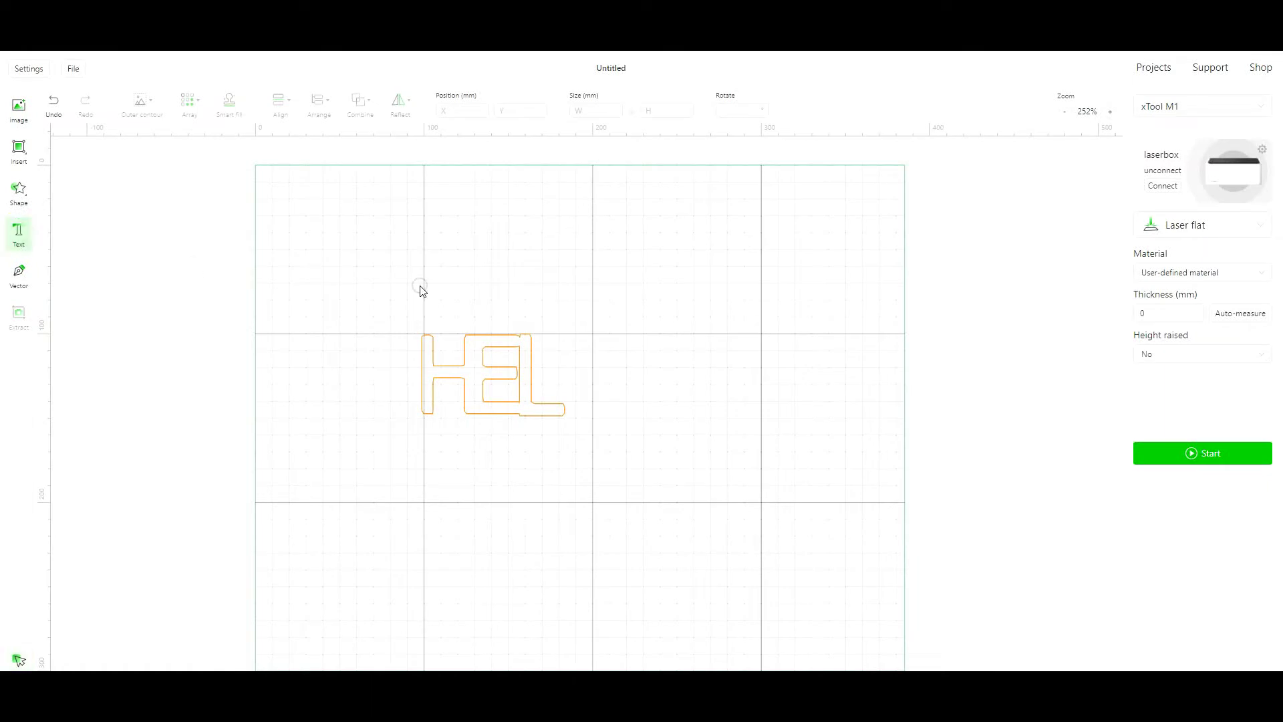
# Add a HELLO text next to HEL, resized to match its height and width
pyautogui.click(649, 359)
pyautogui.moveTo(761, 396); pyautogui.dragTo(903, 476)
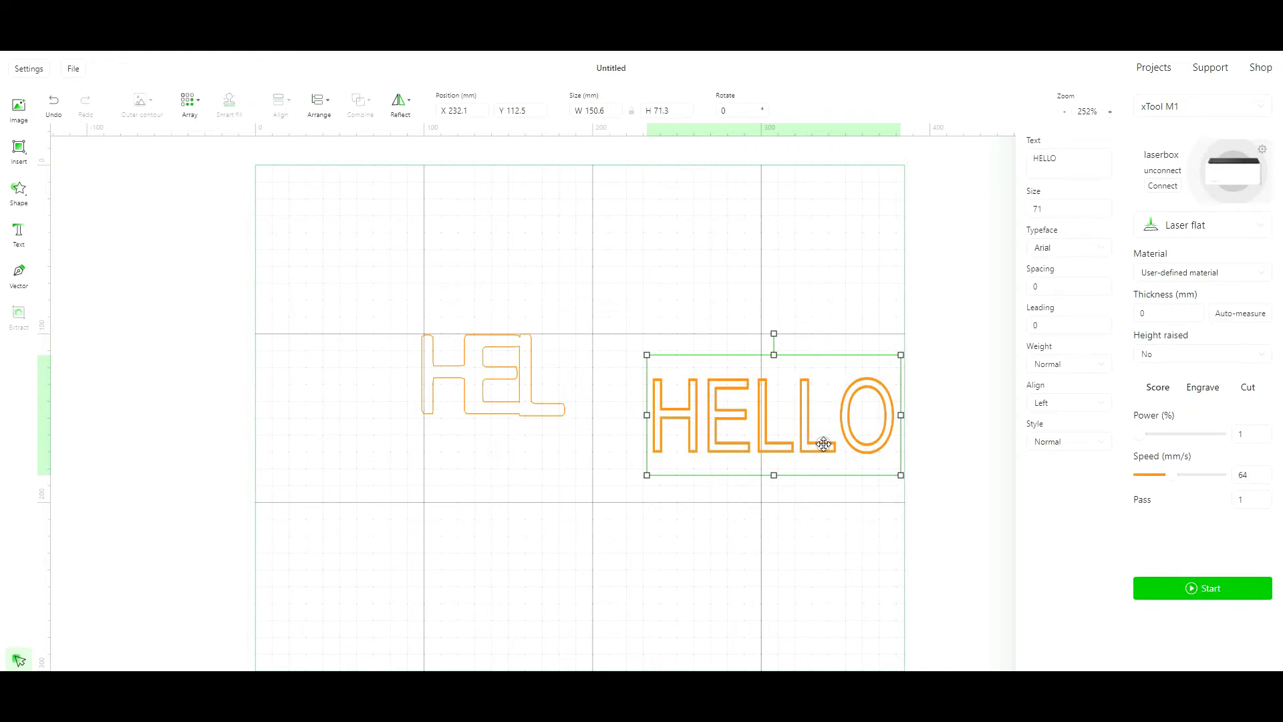
pyautogui.moveTo(824, 446); pyautogui.dragTo(740, 395)
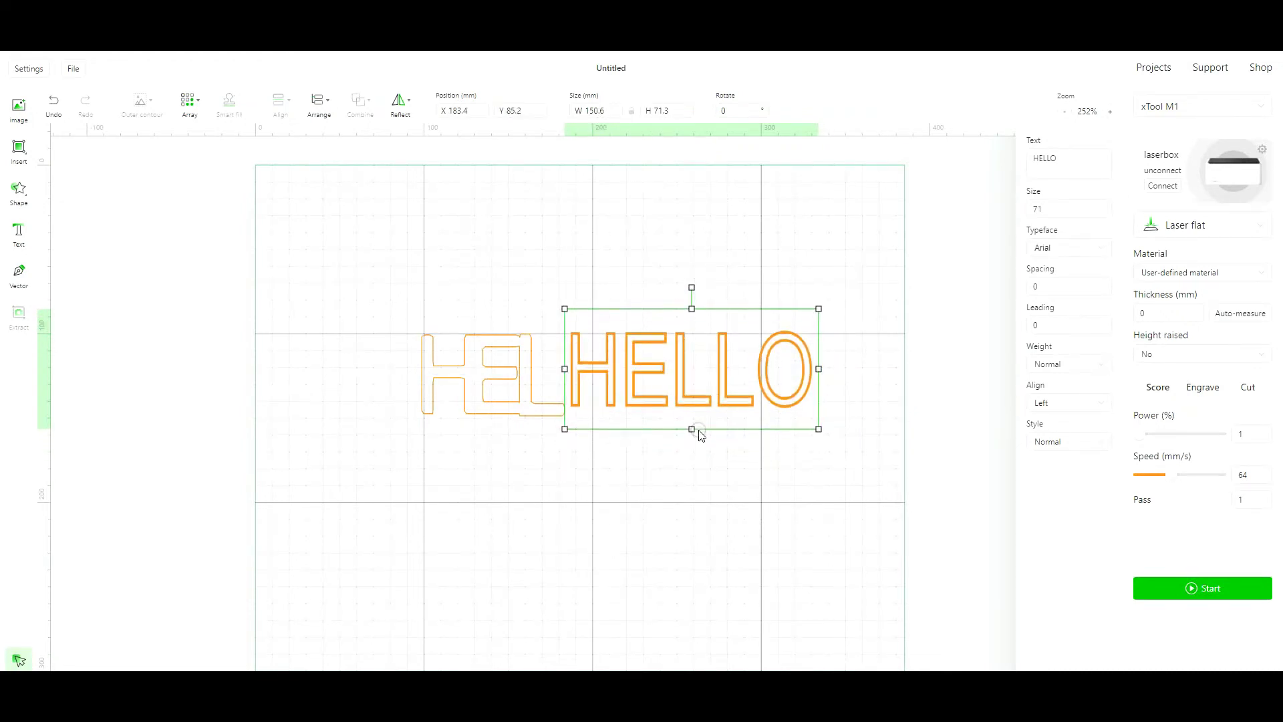
pyautogui.moveTo(691, 429); pyautogui.dragTo(693, 444)
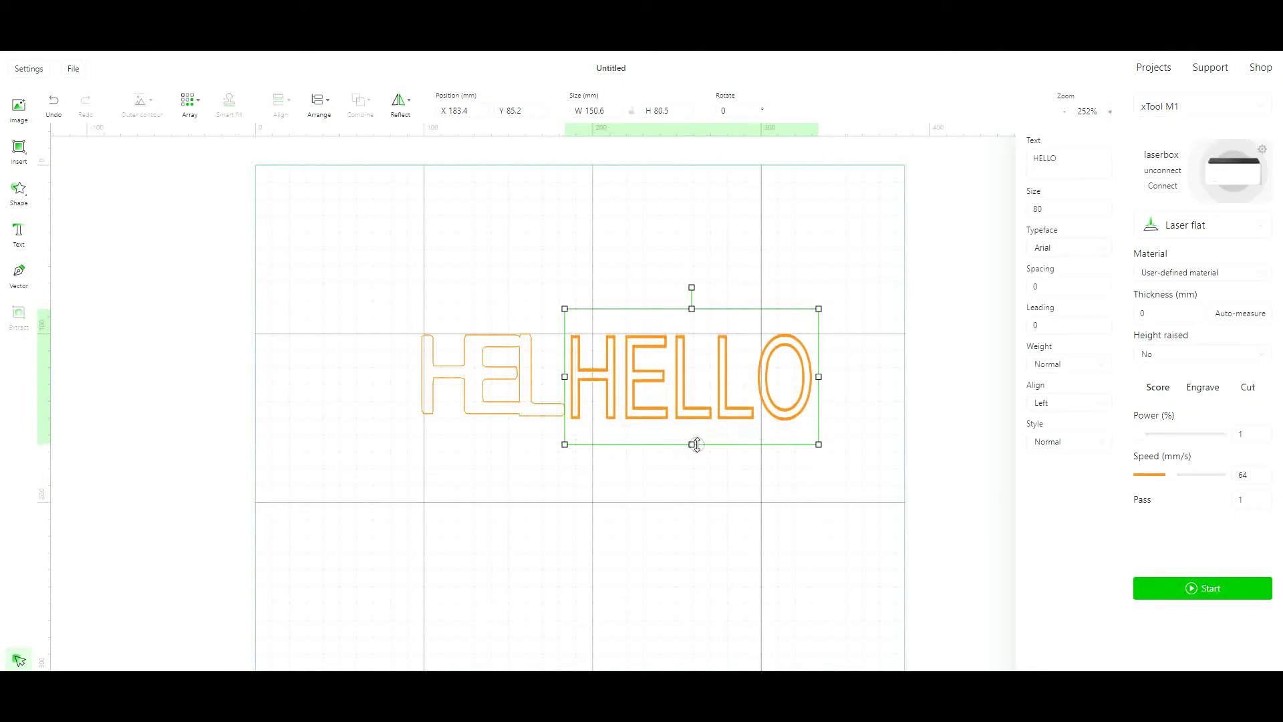
pyautogui.moveTo(819, 377); pyautogui.dragTo(866, 375)
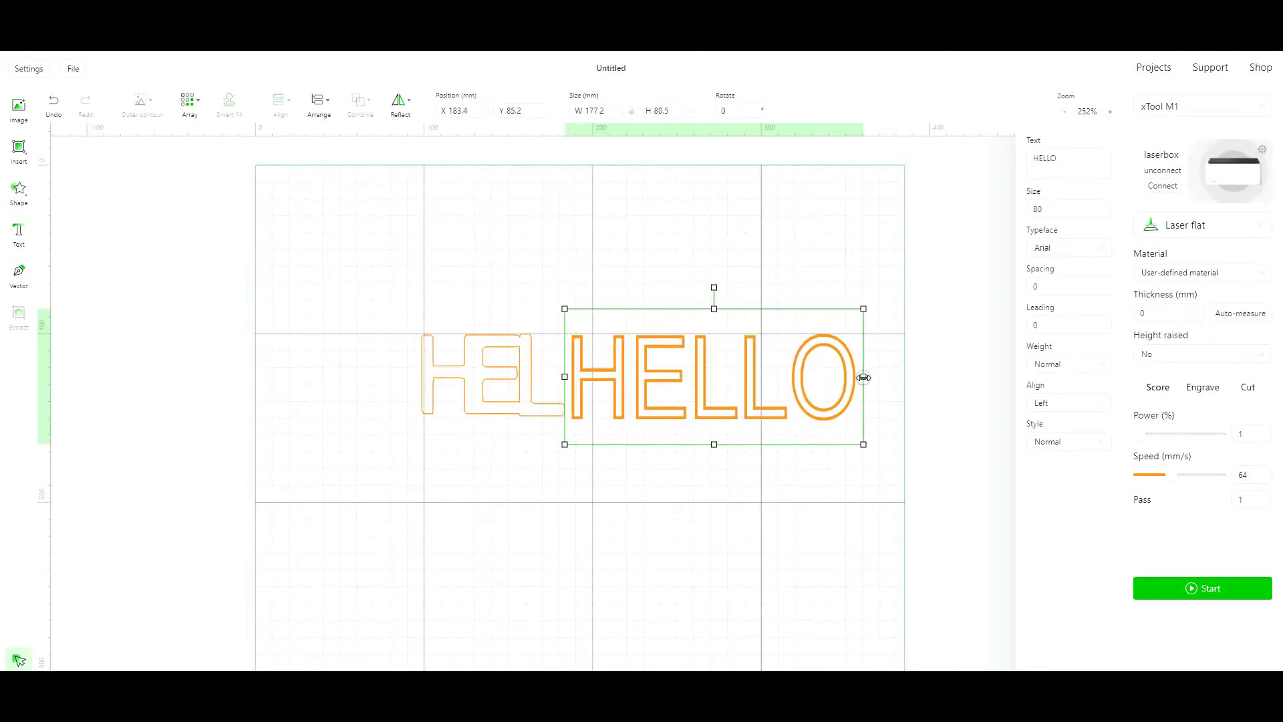
# Trim the text down to L and slide it to overlap HEL
pyautogui.click(1063, 161)
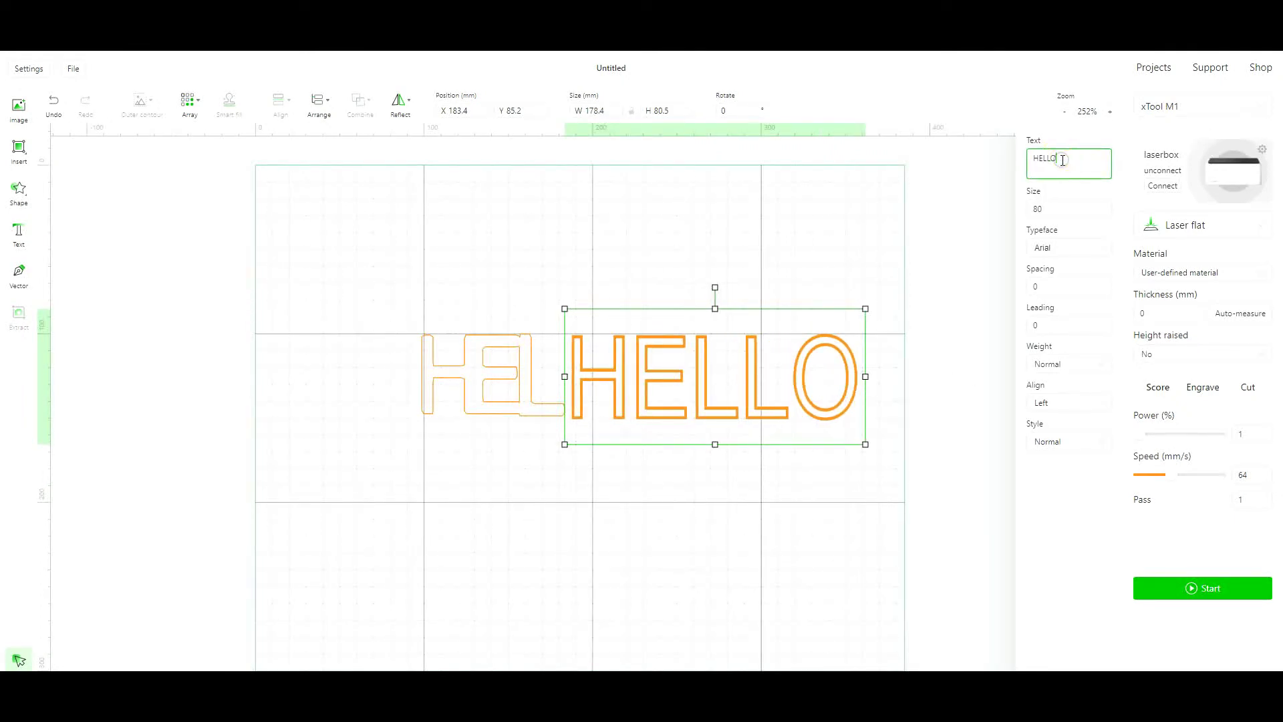
pyautogui.press('BackSpace')
pyautogui.press('BackSpace')
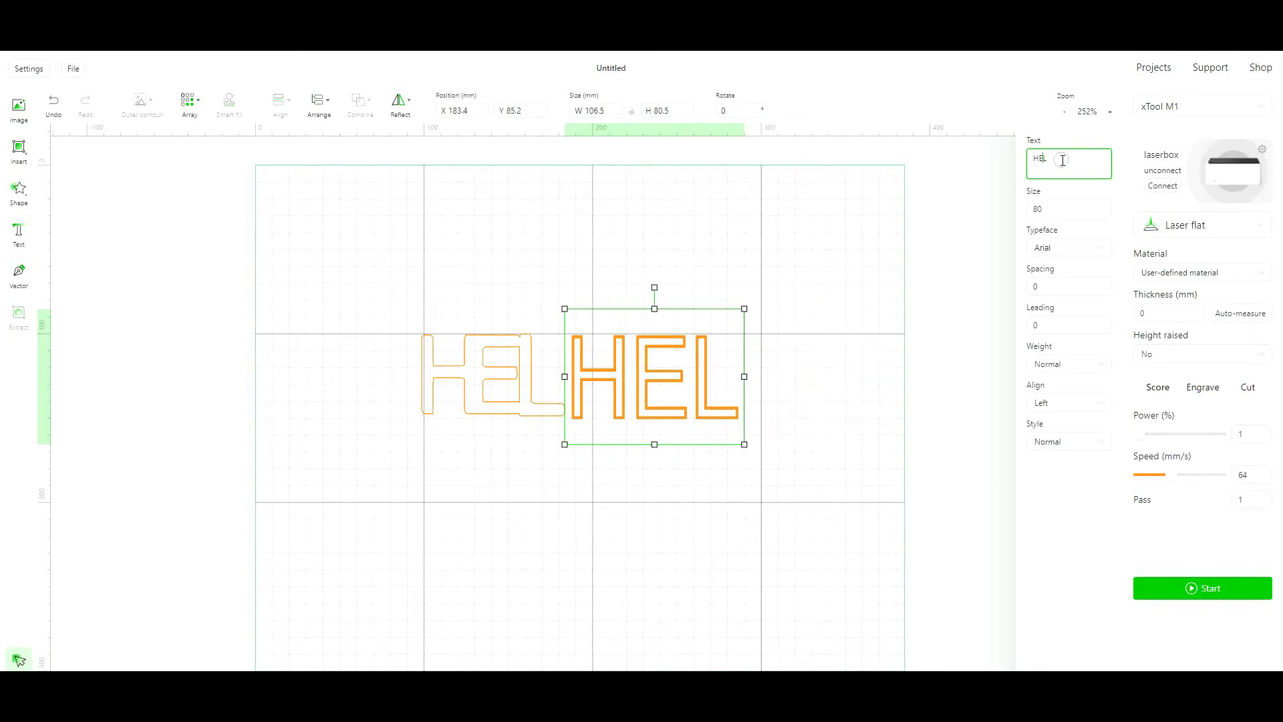
pyautogui.press('BackSpace')
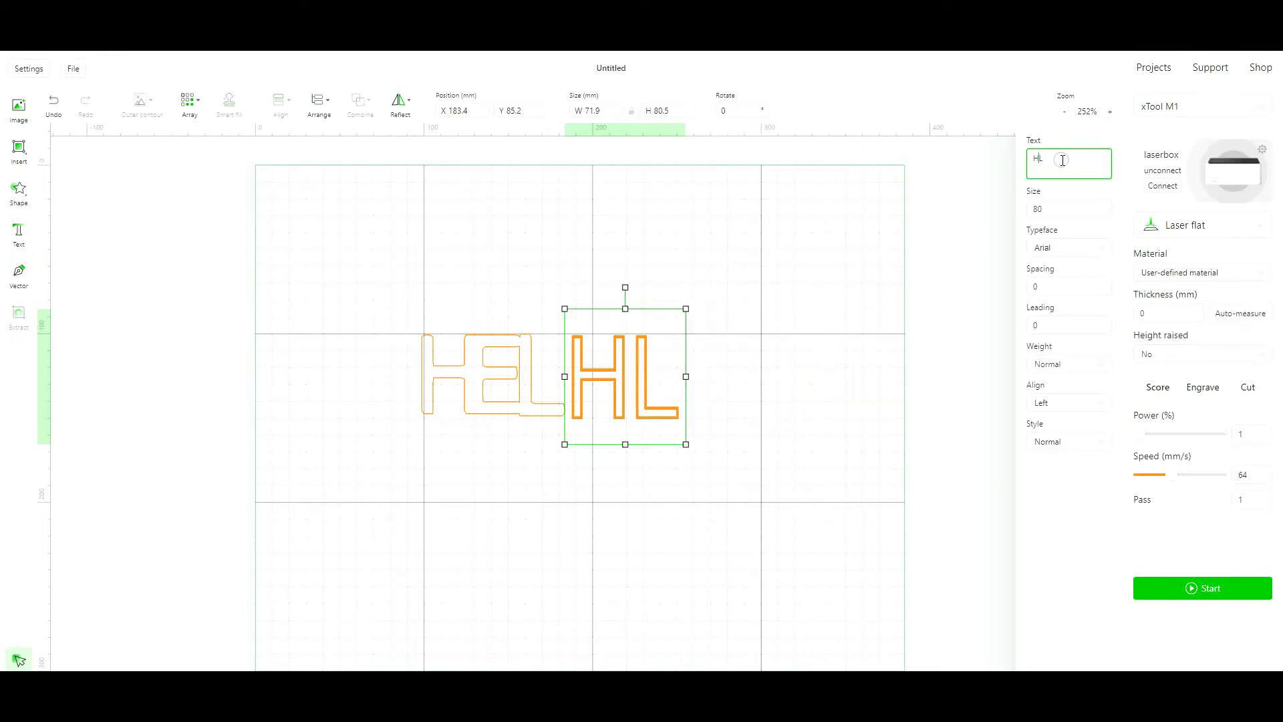
pyautogui.press('BackSpace')
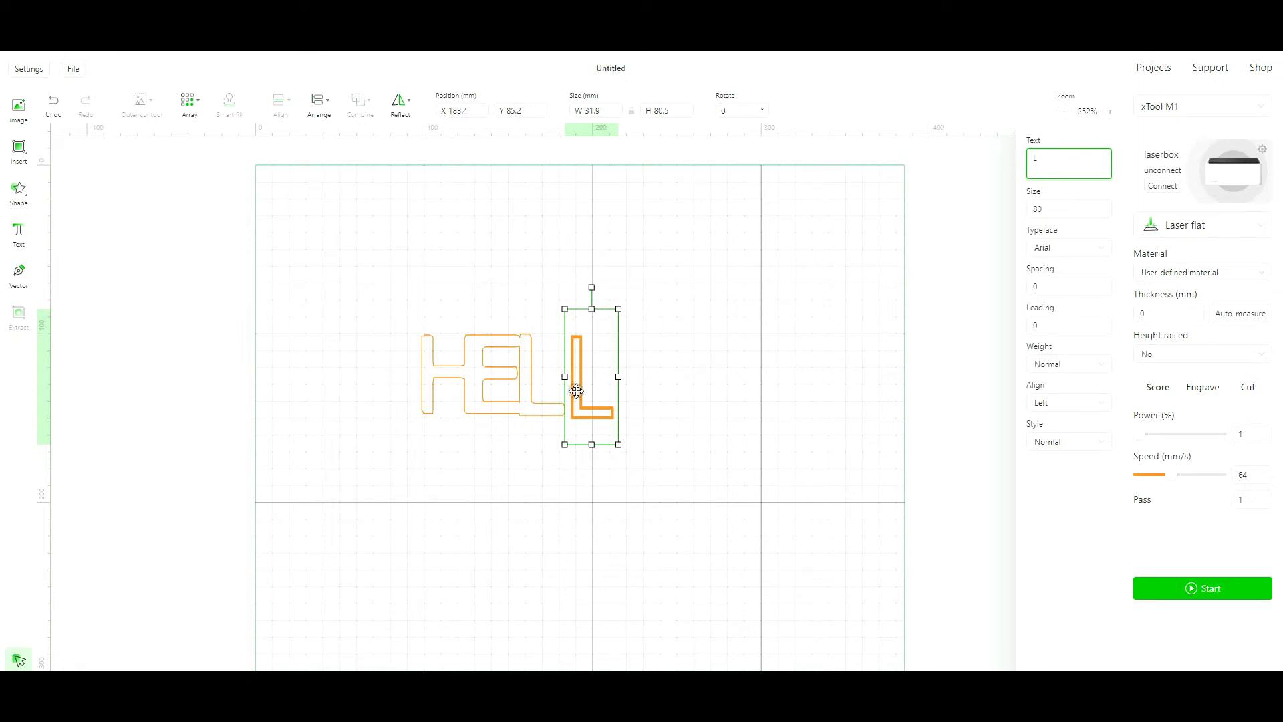
pyautogui.moveTo(577, 392); pyautogui.dragTo(570, 391)
# Box-select HEL and the new L and unite them into a HELL outline
pyautogui.click(397, 269)
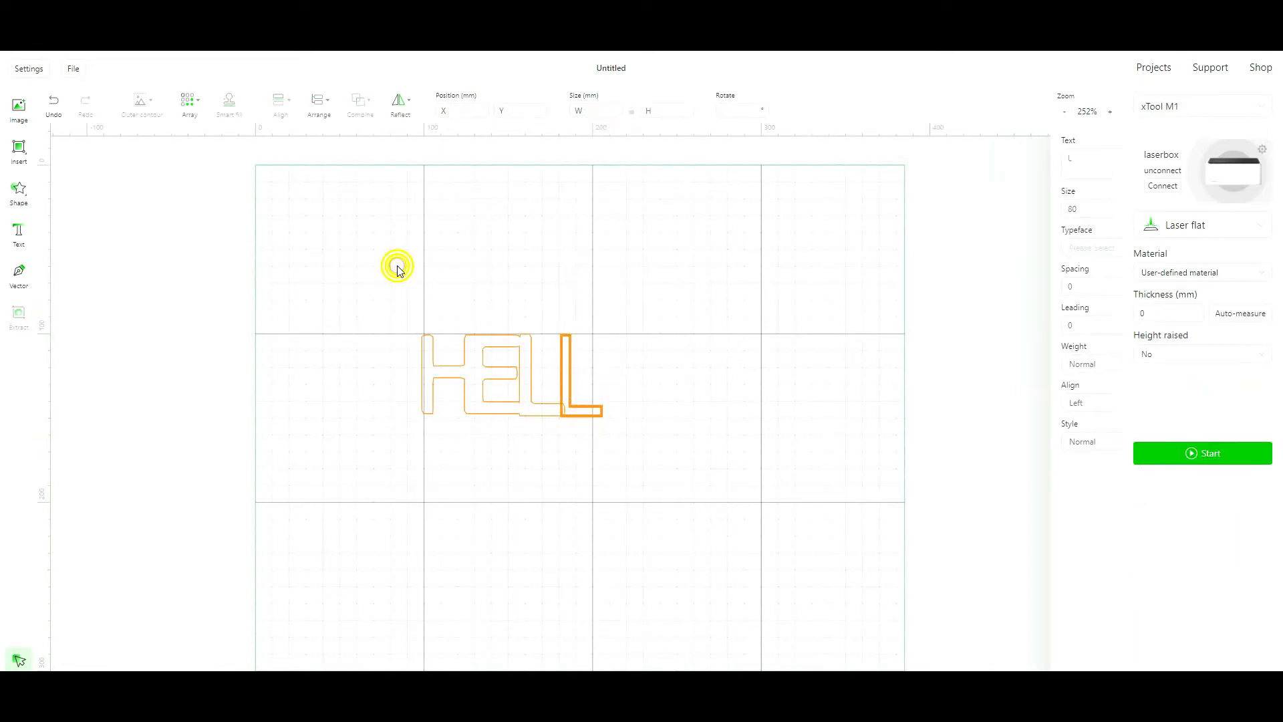
pyautogui.moveTo(388, 300); pyautogui.dragTo(644, 473)
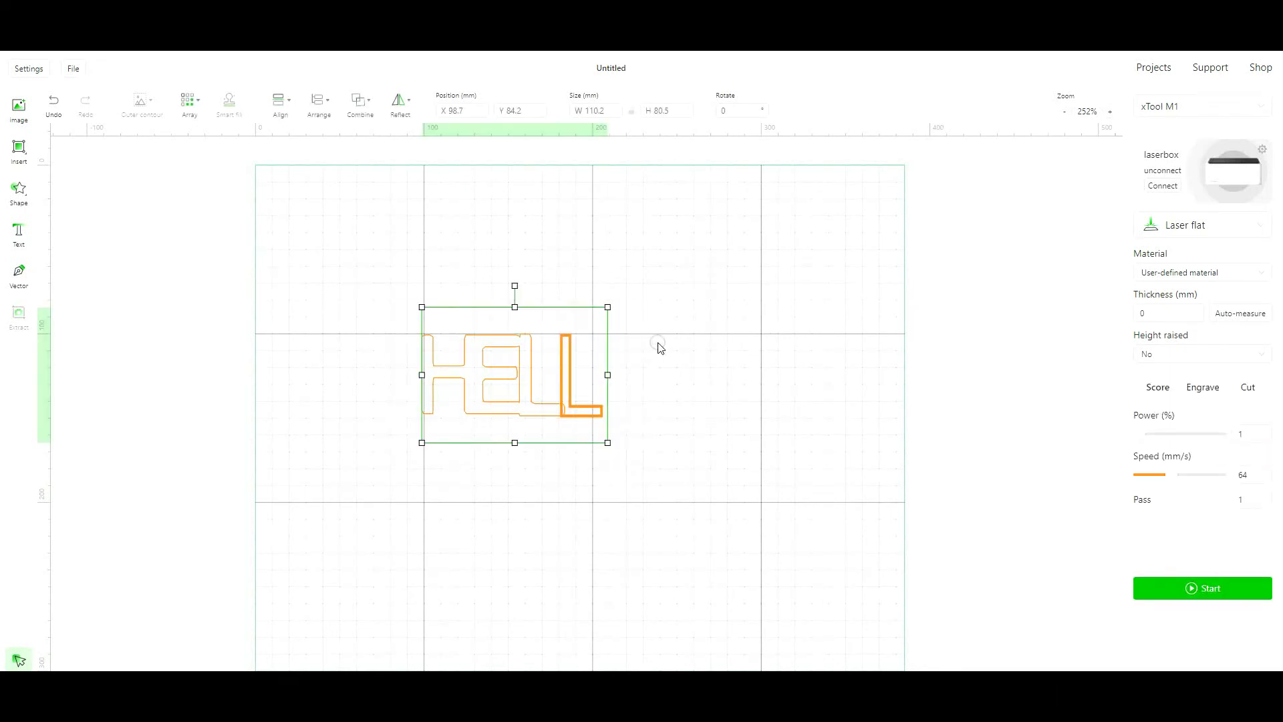
pyautogui.click(361, 101)
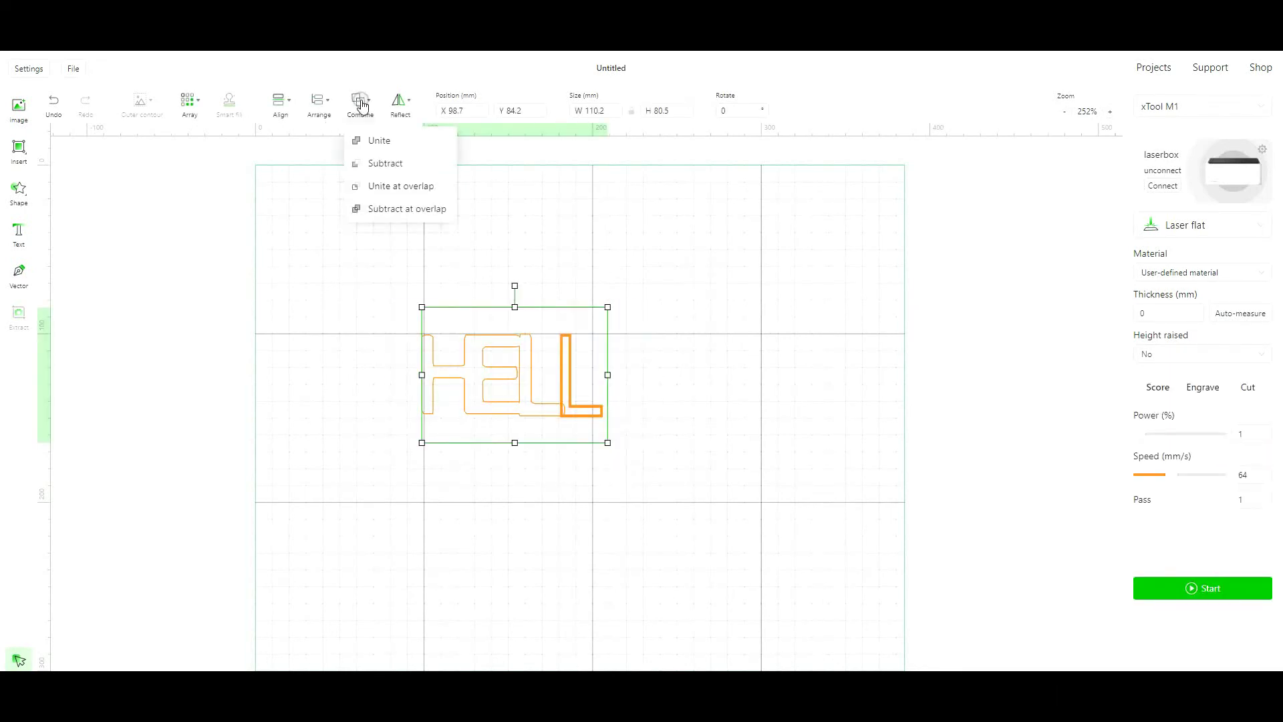
pyautogui.click(375, 141)
pyautogui.click(667, 481)
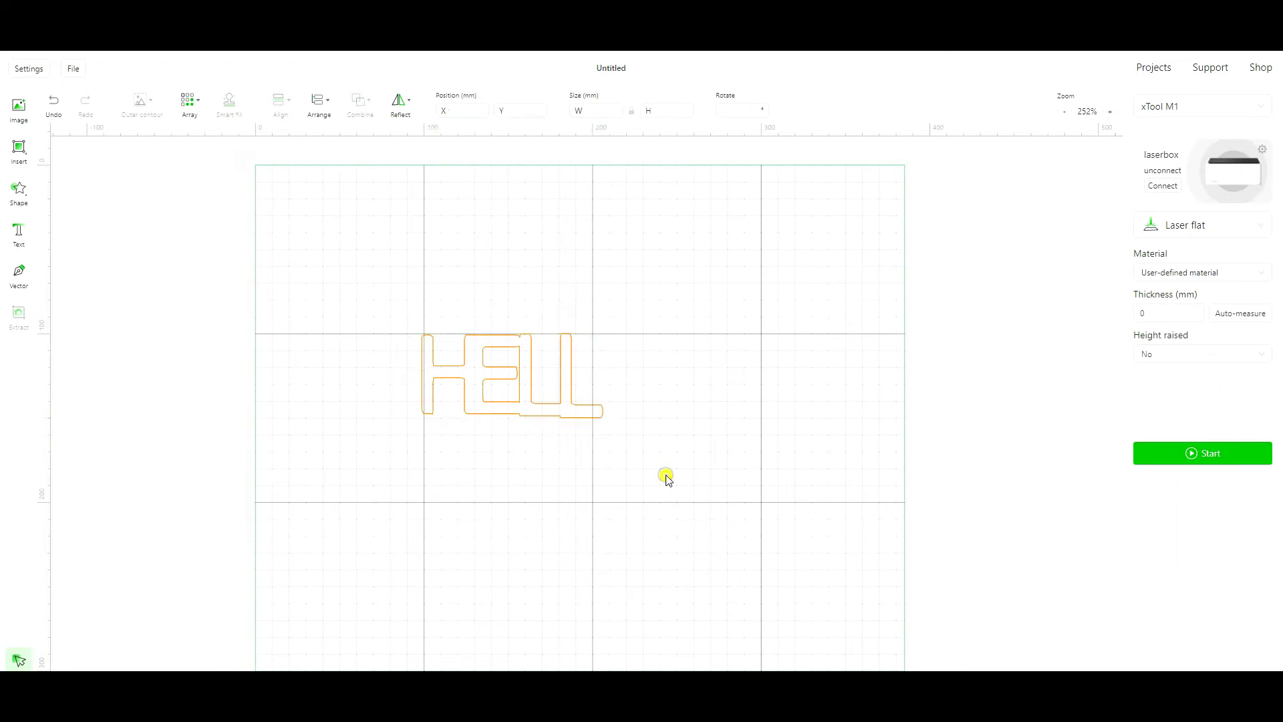
pyautogui.click(21, 234)
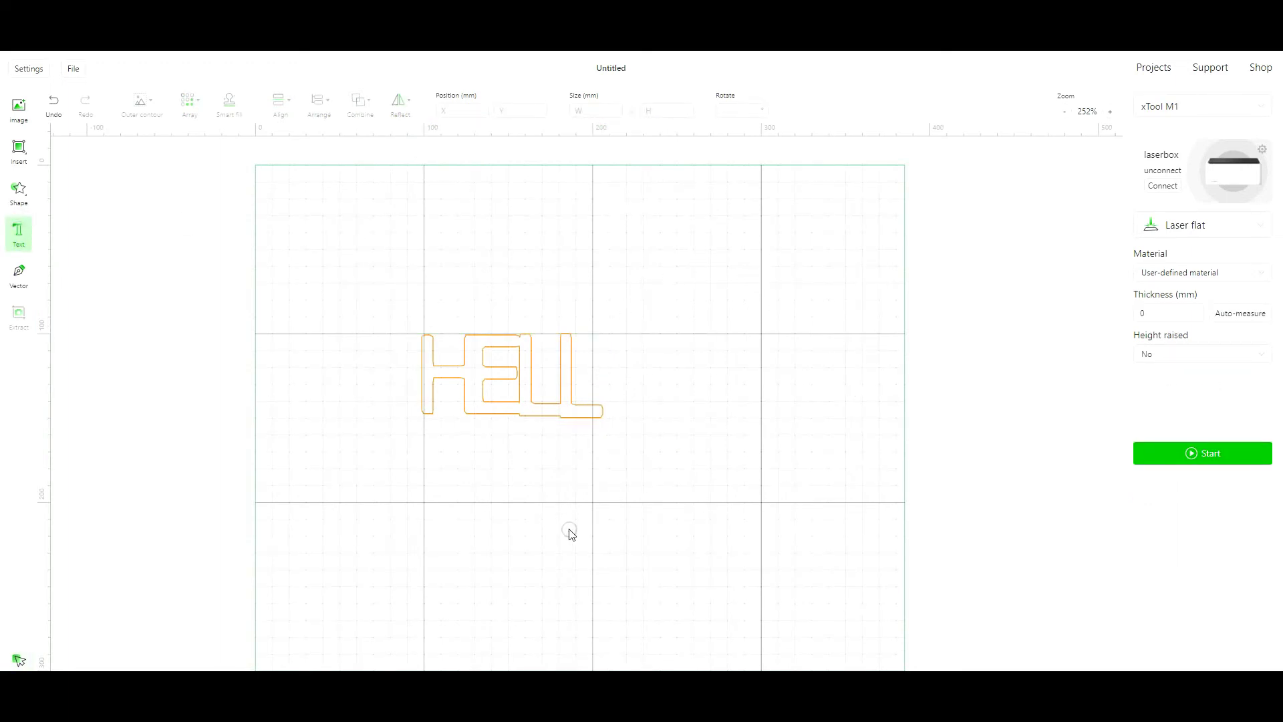
# Add a HELLO text beside HELL, enlarged and stretched to matching height
pyautogui.click(532, 481)
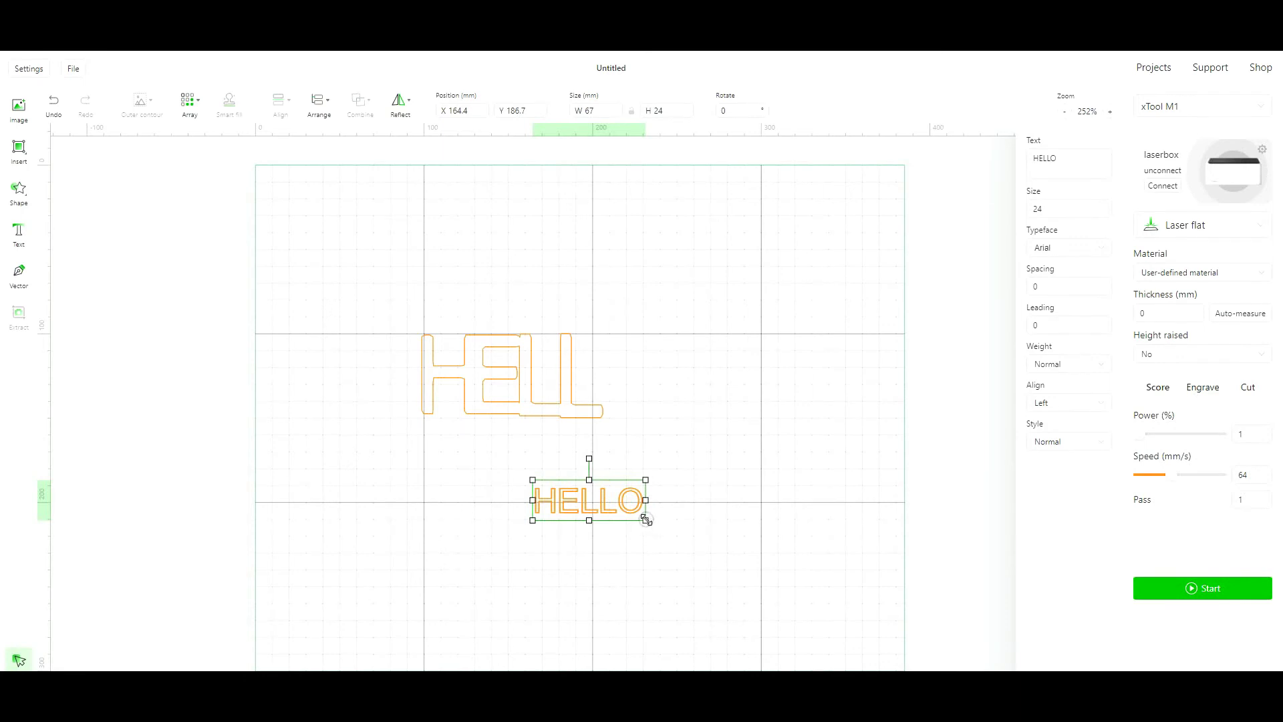
pyautogui.moveTo(647, 519); pyautogui.dragTo(851, 592)
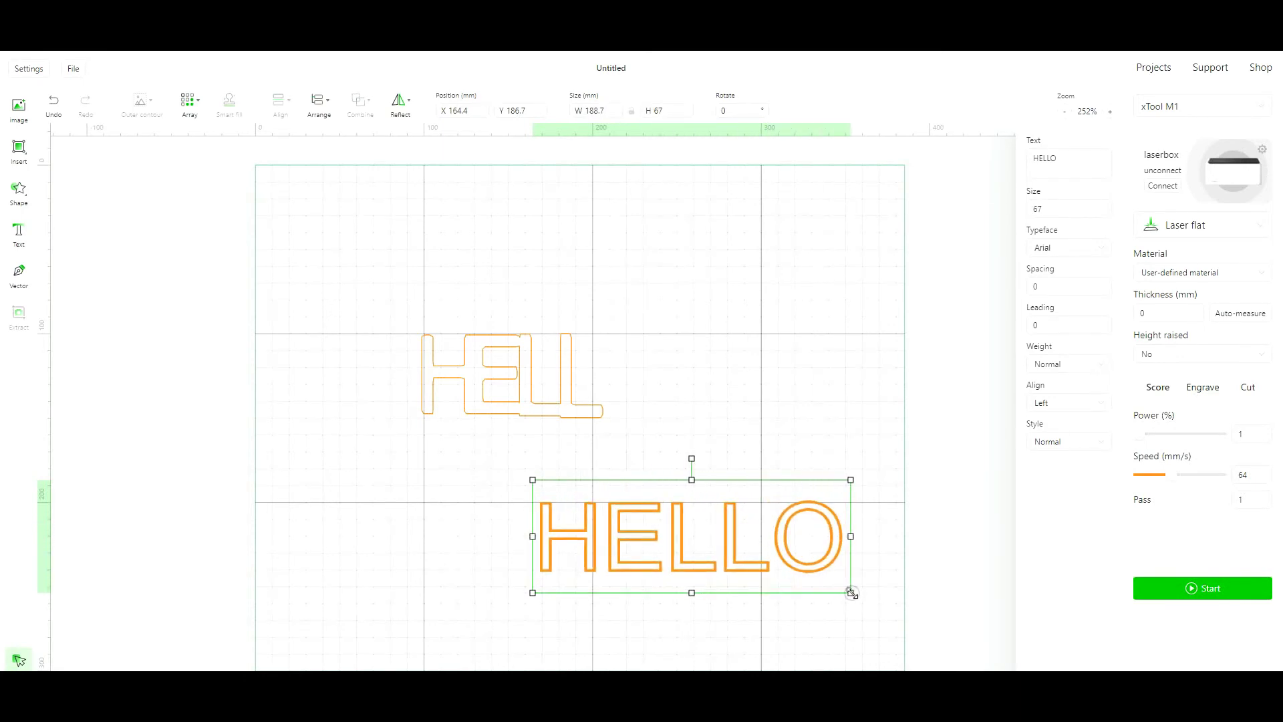
pyautogui.moveTo(708, 556)
pyautogui.mouseDown()
pyautogui.moveTo(770, 399)
pyautogui.moveTo(772, 416)
pyautogui.mouseUp()
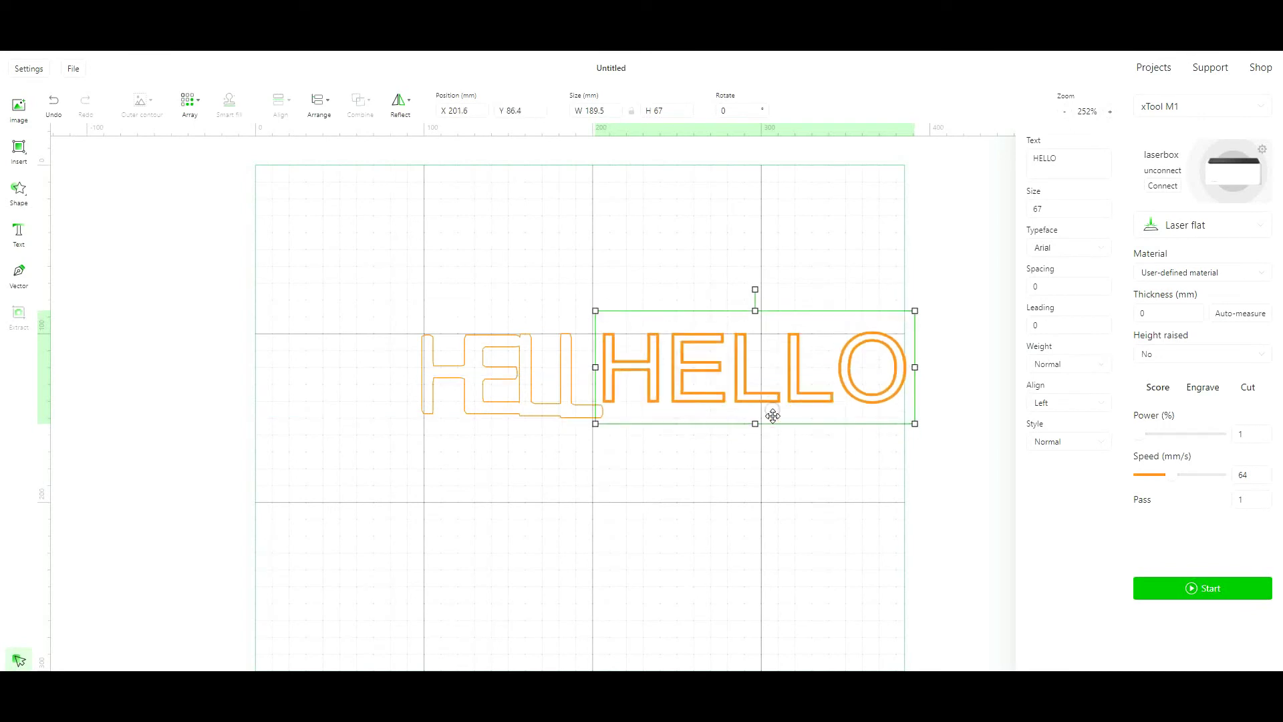
pyautogui.moveTo(756, 424); pyautogui.dragTo(757, 443)
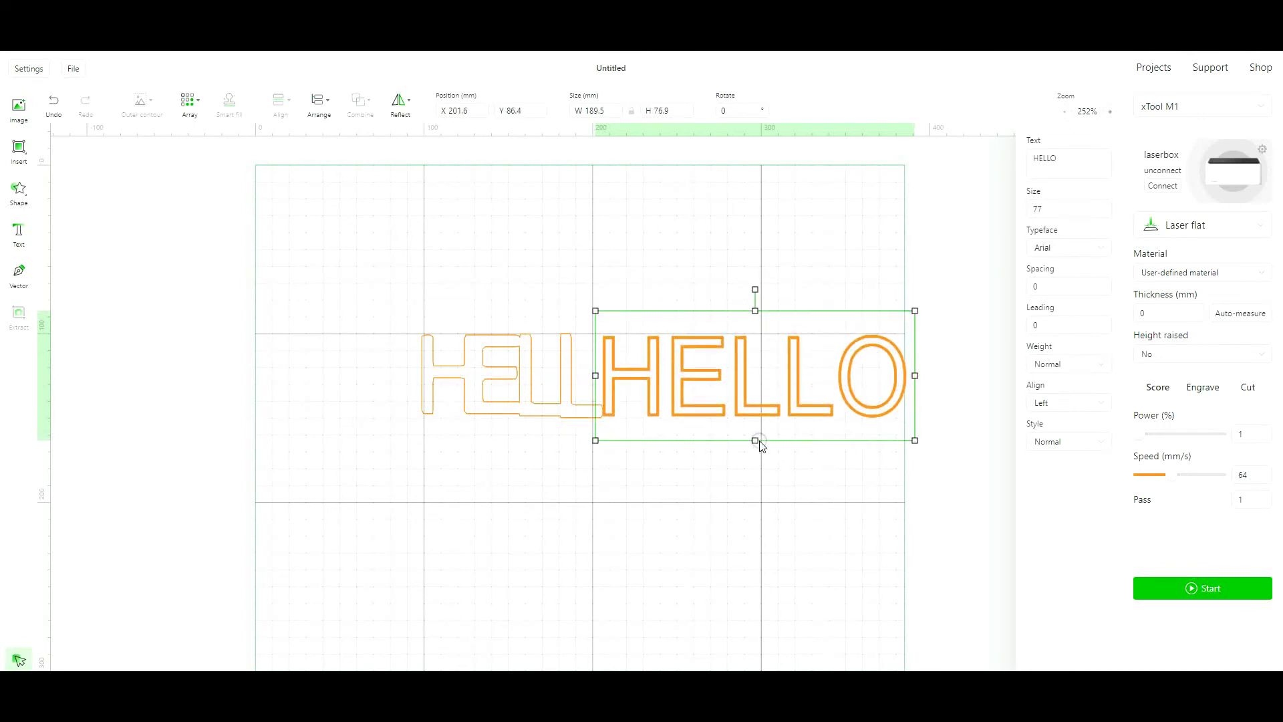
# Trim the text to O and nudge it to overlap the last L
pyautogui.click(1045, 160)
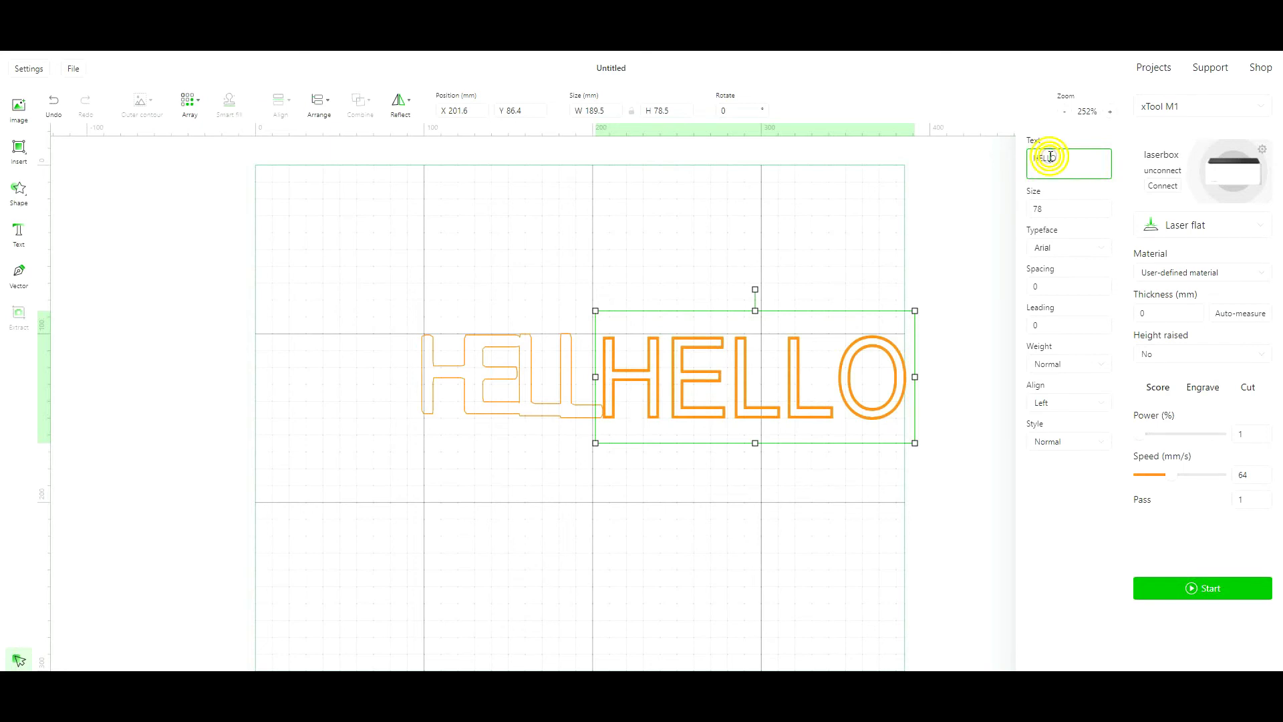
pyautogui.press('BackSpace')
pyautogui.press('BackSpace')
pyautogui.press('BackSpace')
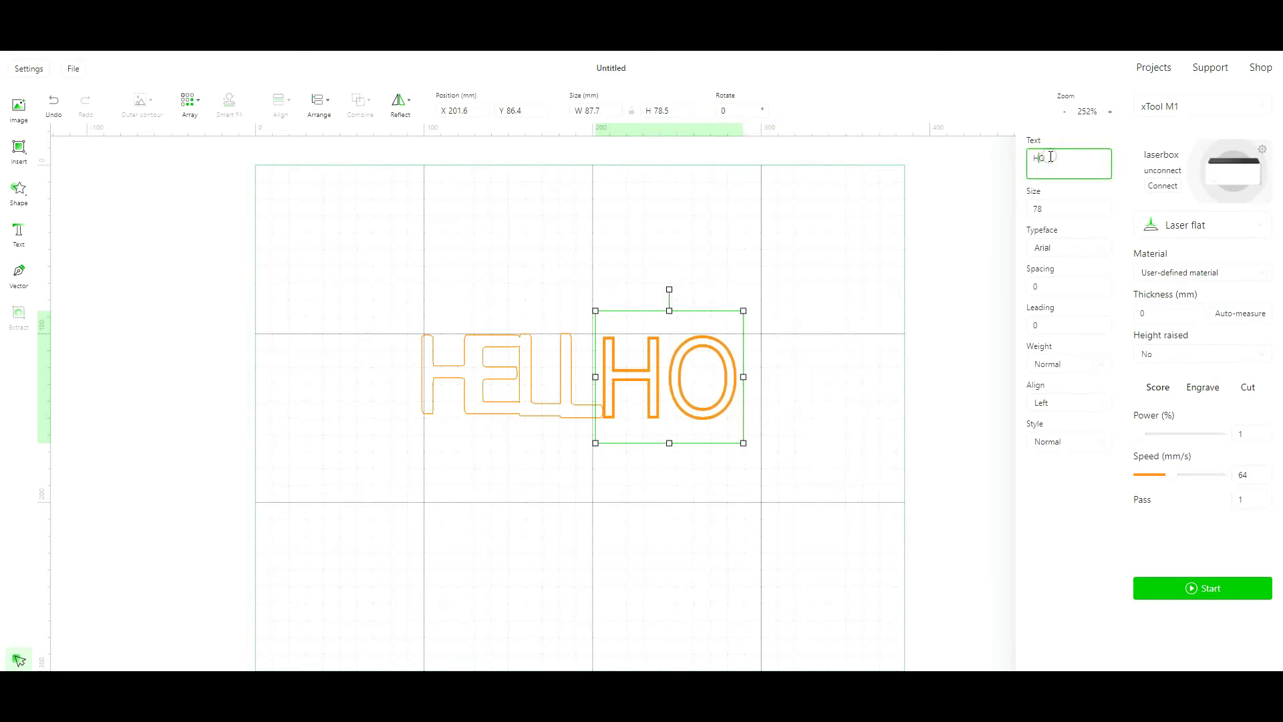
pyautogui.press('BackSpace')
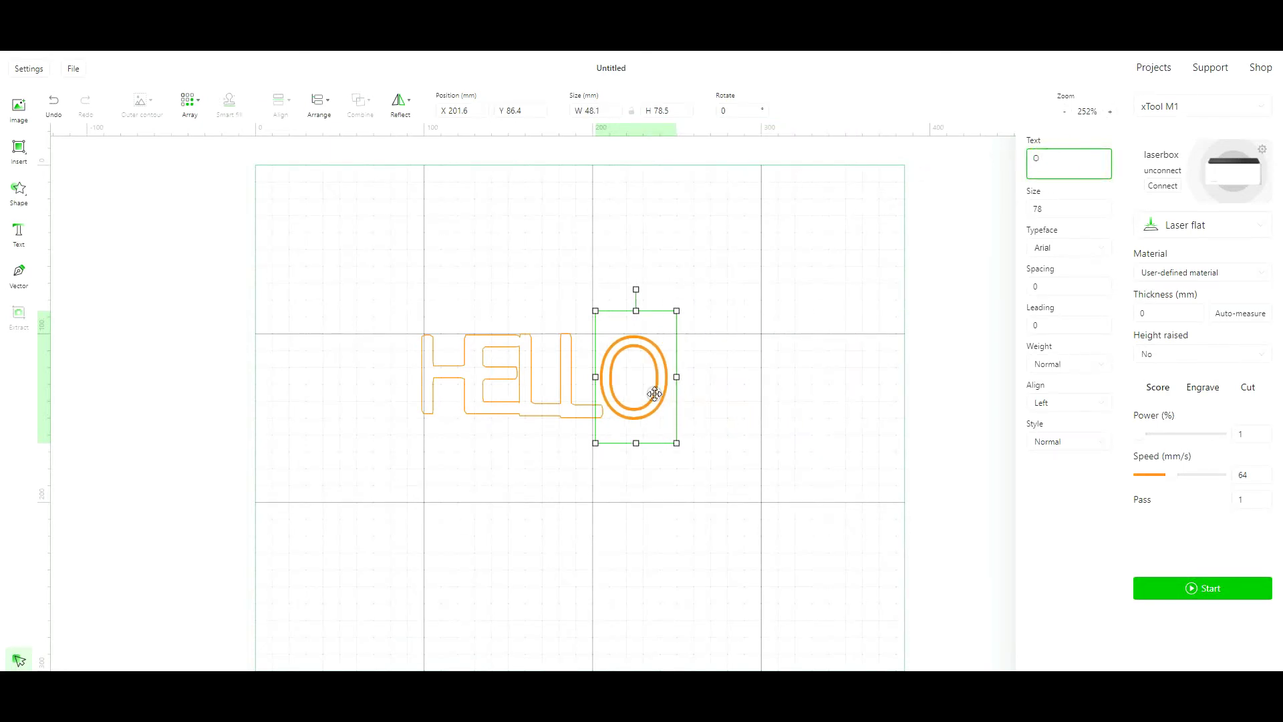
pyautogui.moveTo(640, 390); pyautogui.dragTo(627, 387)
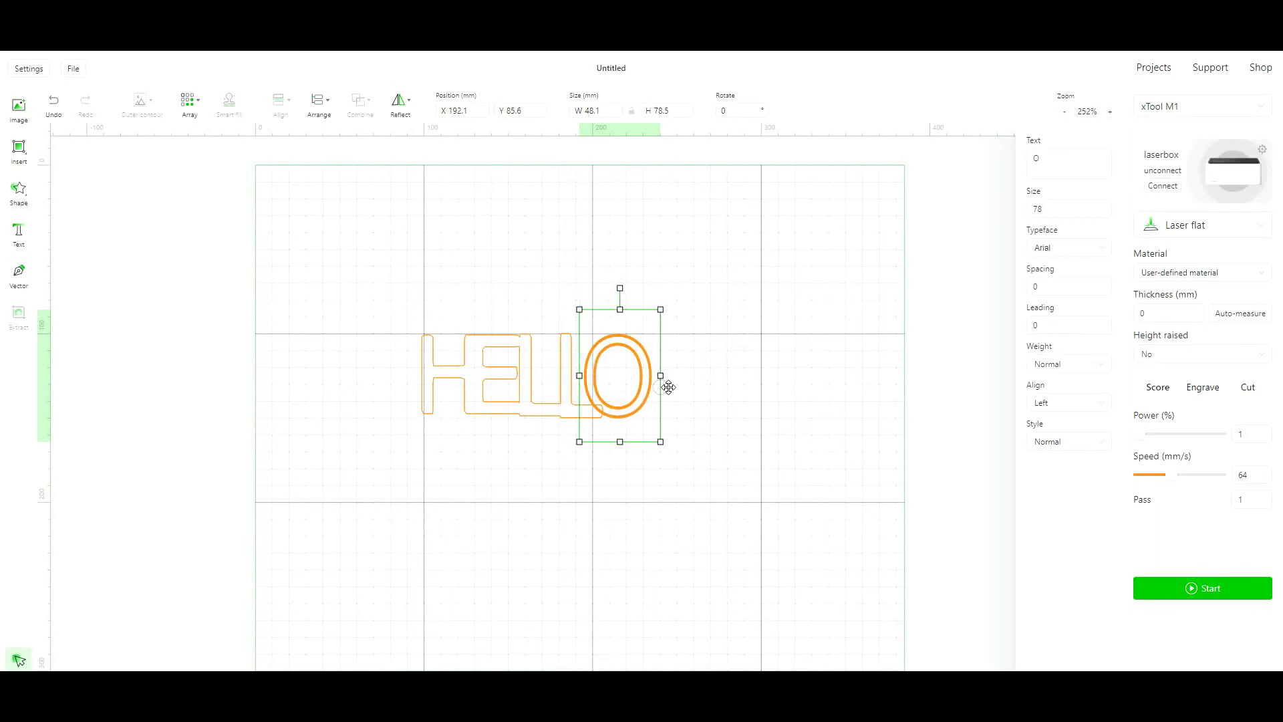
pyautogui.click(692, 278)
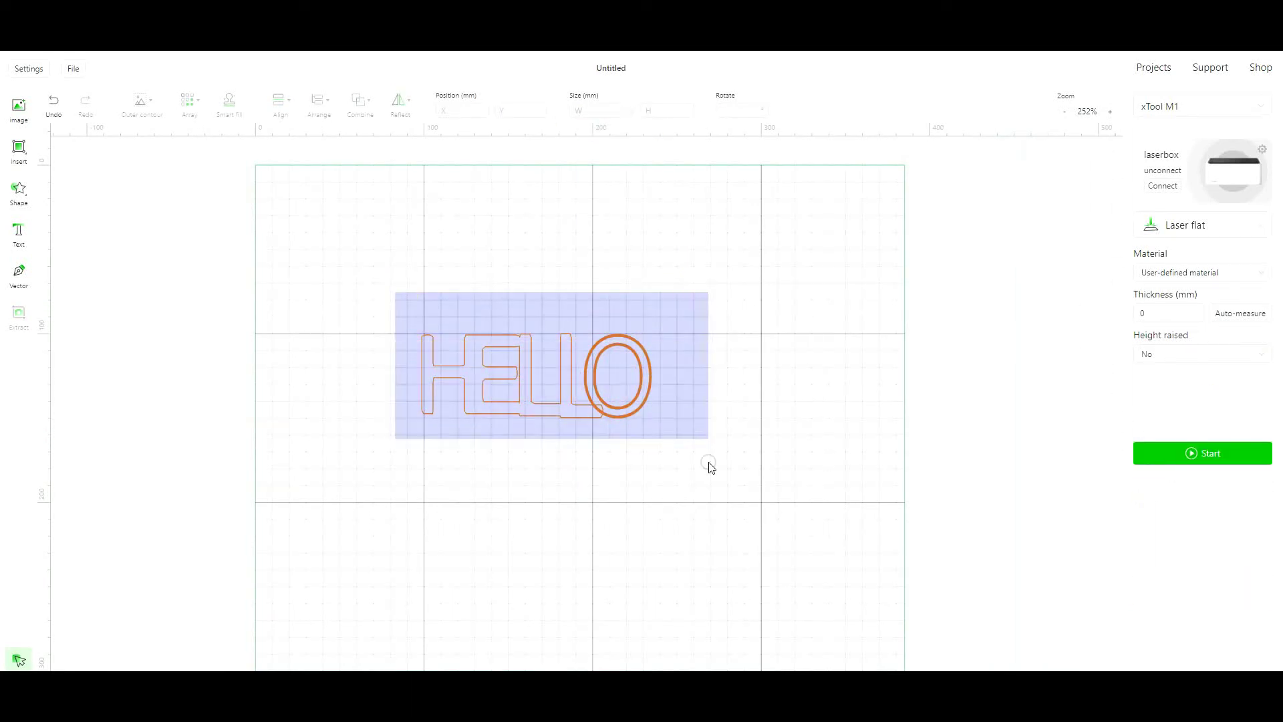
# Box-select all five letters, unite them into one HELLO outline, and reselect it
pyautogui.moveTo(396, 291); pyautogui.dragTo(713, 491)
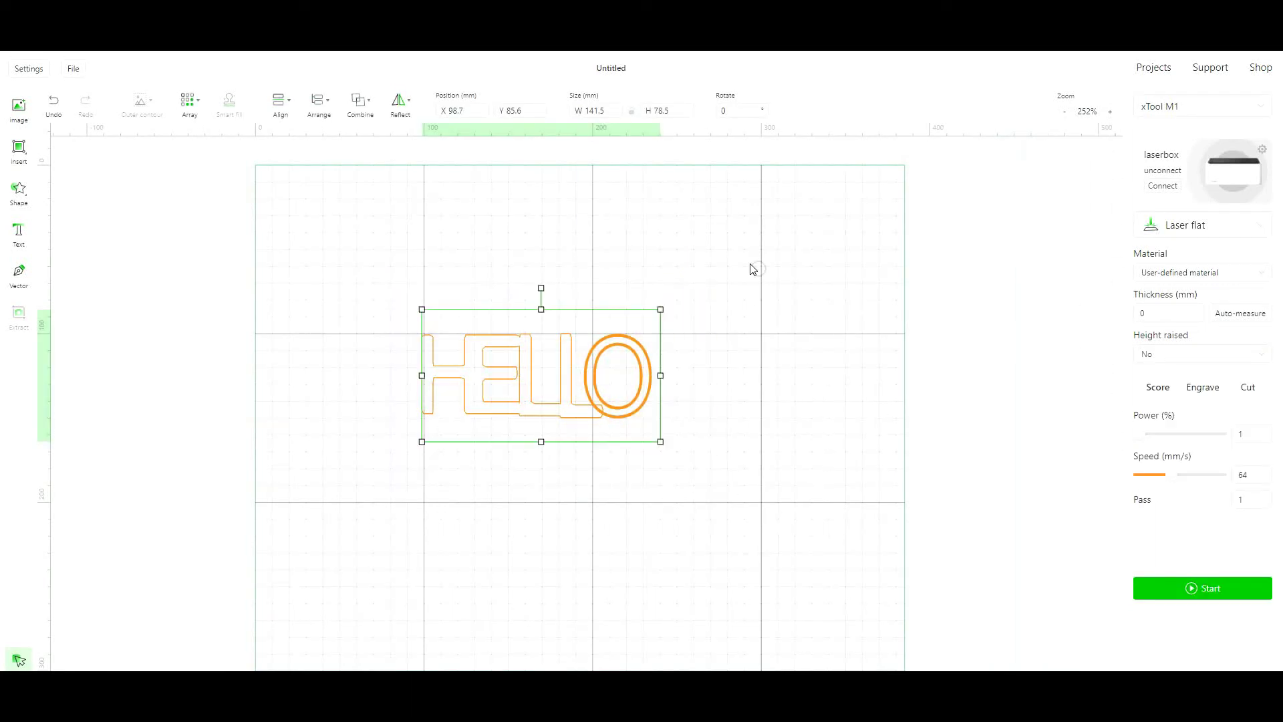
pyautogui.click(319, 103)
pyautogui.click(359, 105)
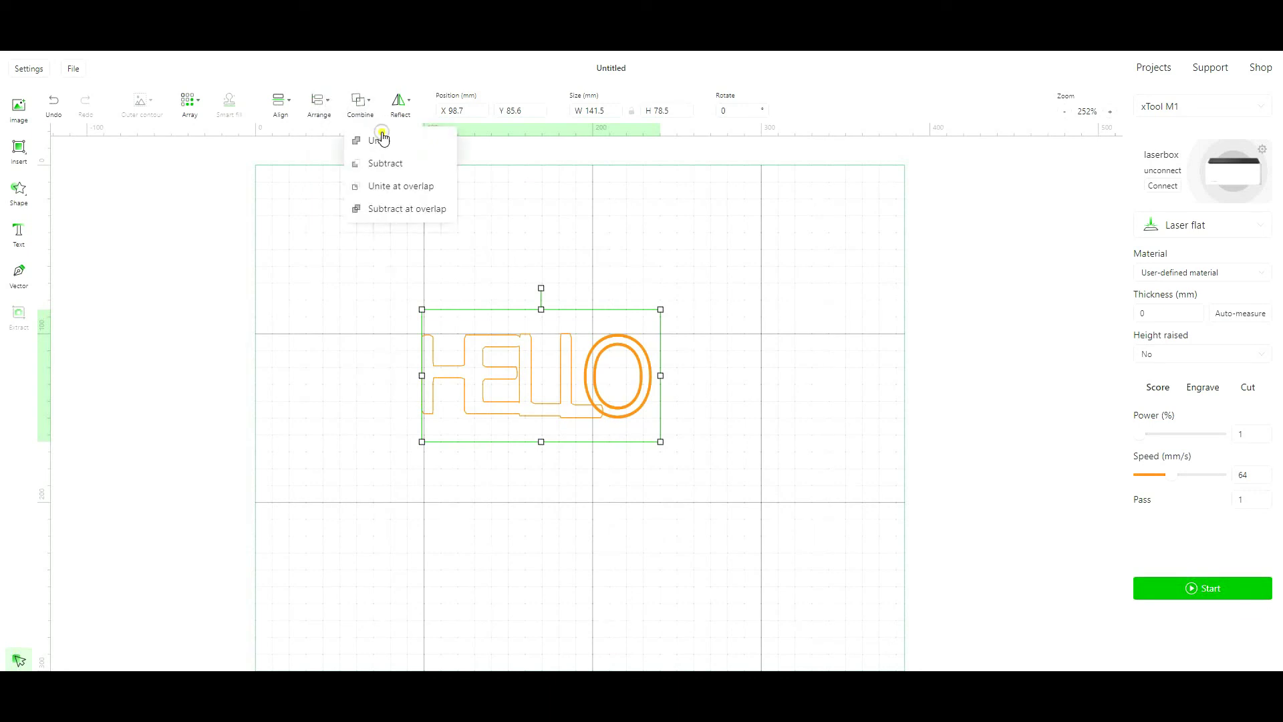
pyautogui.click(381, 138)
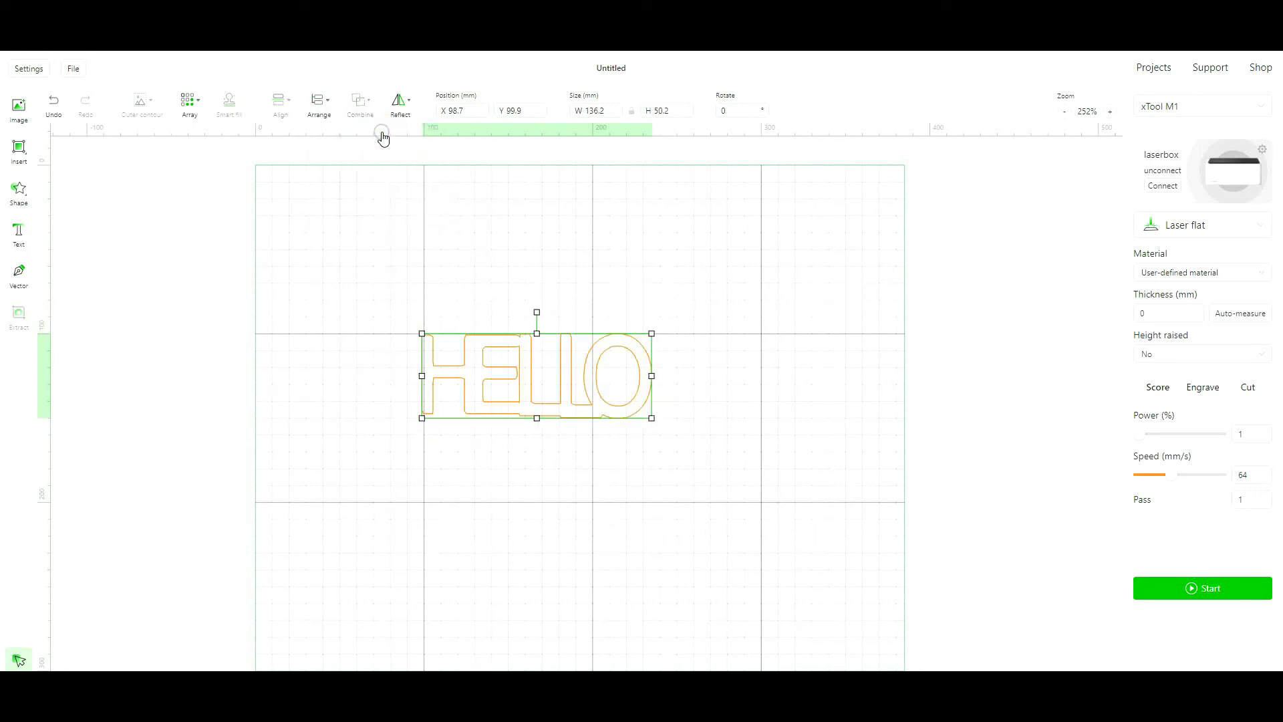
pyautogui.click(520, 257)
pyautogui.moveTo(375, 299); pyautogui.dragTo(708, 484)
# Scale the welded HELLO to about 249 × 118 mm and move it up-left
pyautogui.moveTo(665, 428); pyautogui.dragTo(840, 530)
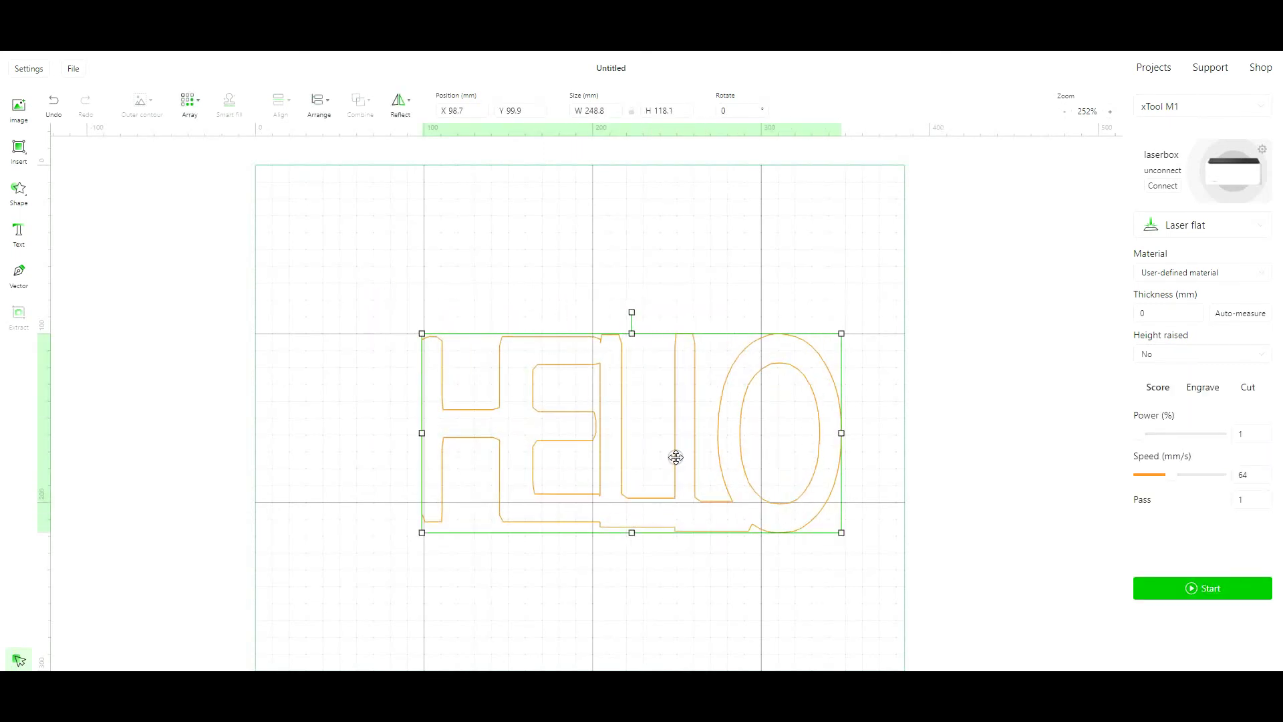
pyautogui.moveTo(675, 458); pyautogui.dragTo(618, 423)
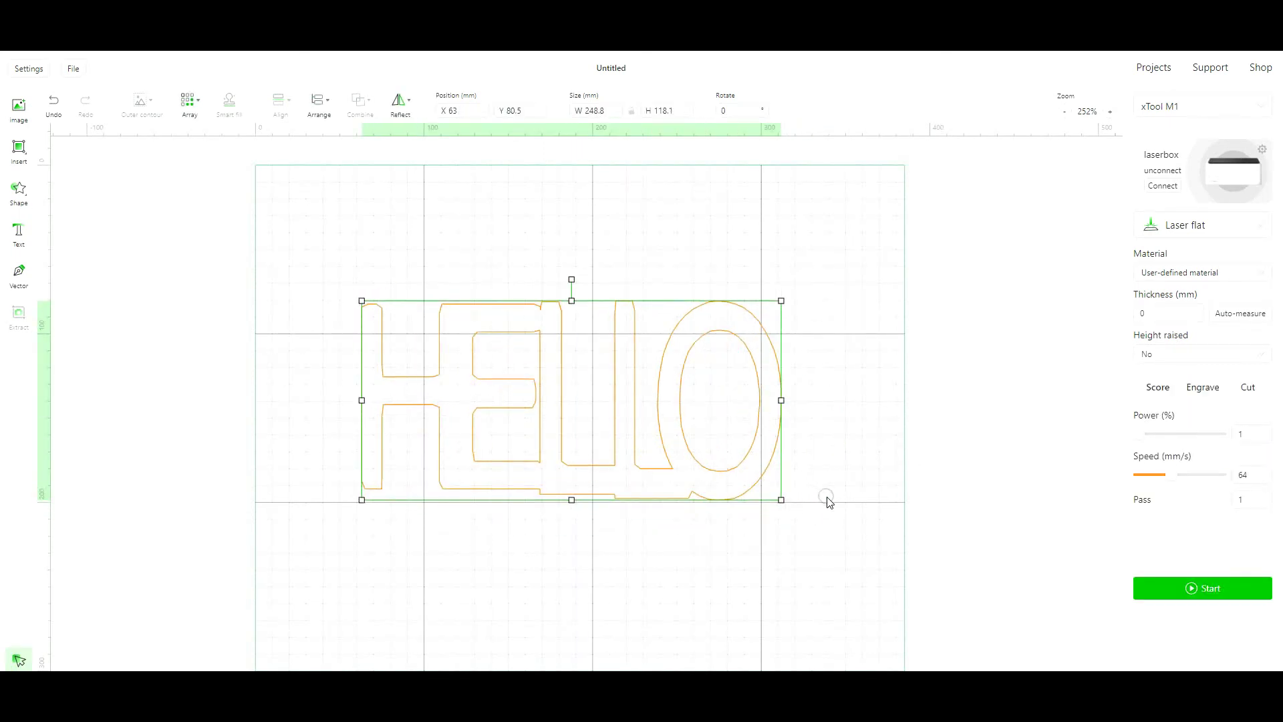